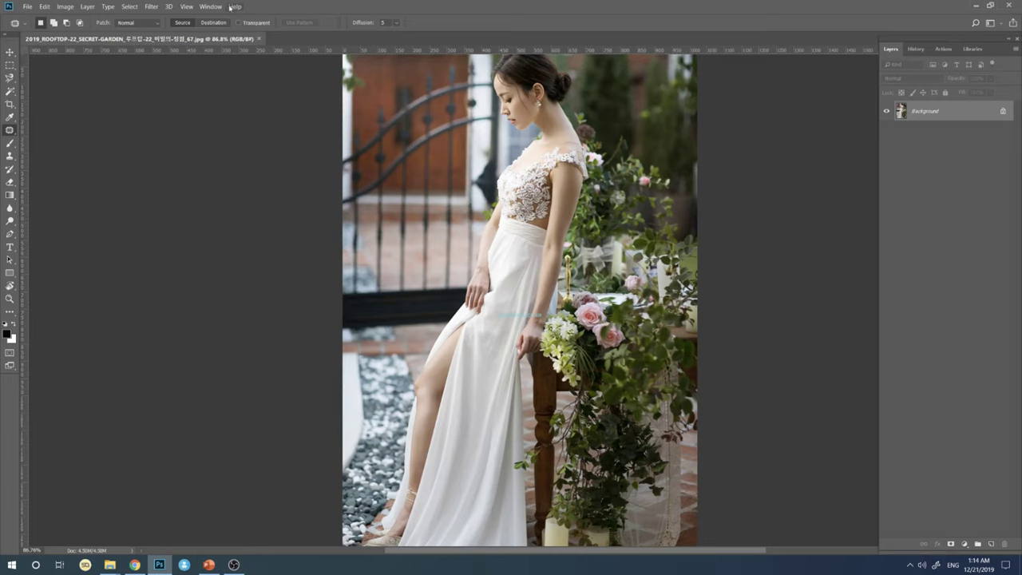
# Show the Info panel and place it beside the bride, over the greenery
pyautogui.click(211, 6)
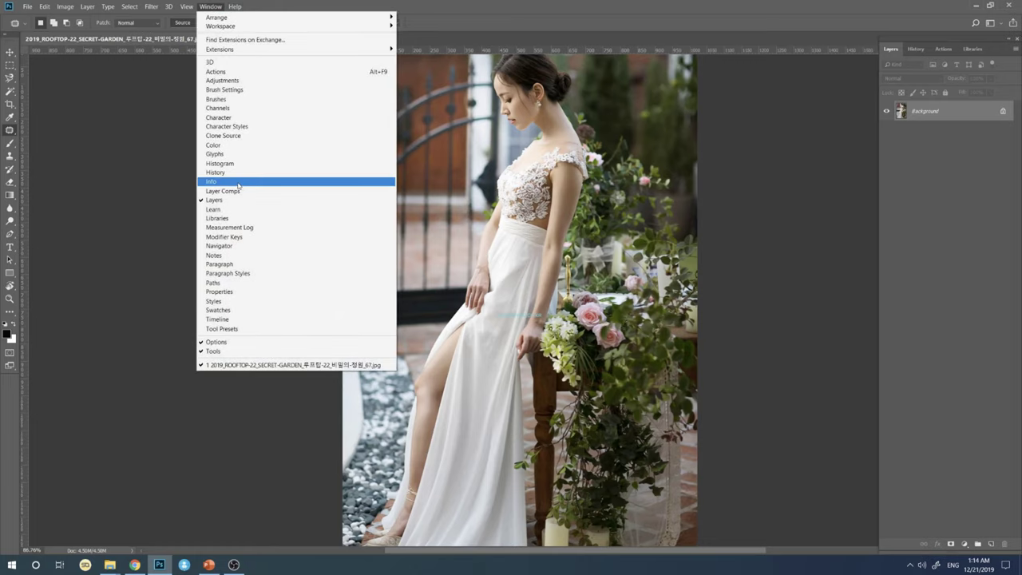
pyautogui.click(213, 181)
pyautogui.moveTo(696, 139); pyautogui.dragTo(704, 123)
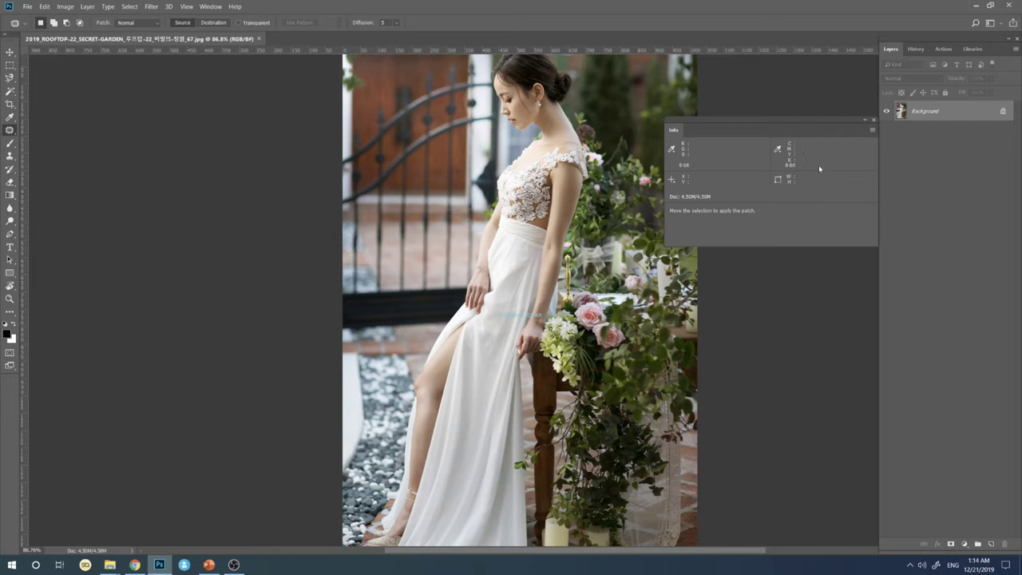
pyautogui.moveTo(730, 120); pyautogui.dragTo(708, 139)
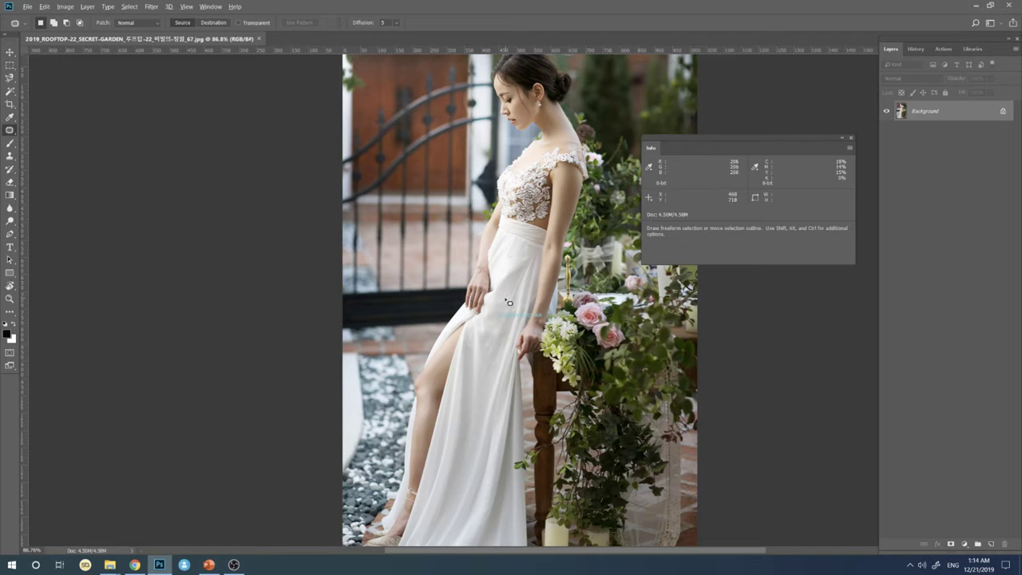
# Add a Curves adjustment layer above the background and move its properties panel clear of the photo
pyautogui.hotkey('alt', 'l')
pyautogui.press('j')
pyautogui.press('Return')
pyautogui.press('Return')
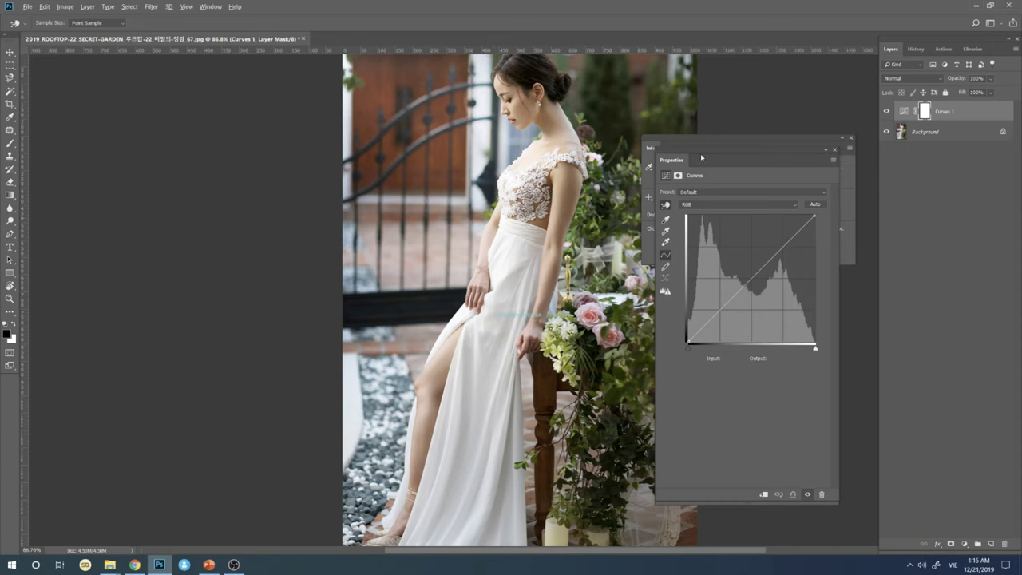
pyautogui.moveTo(697, 157); pyautogui.dragTo(194, 133)
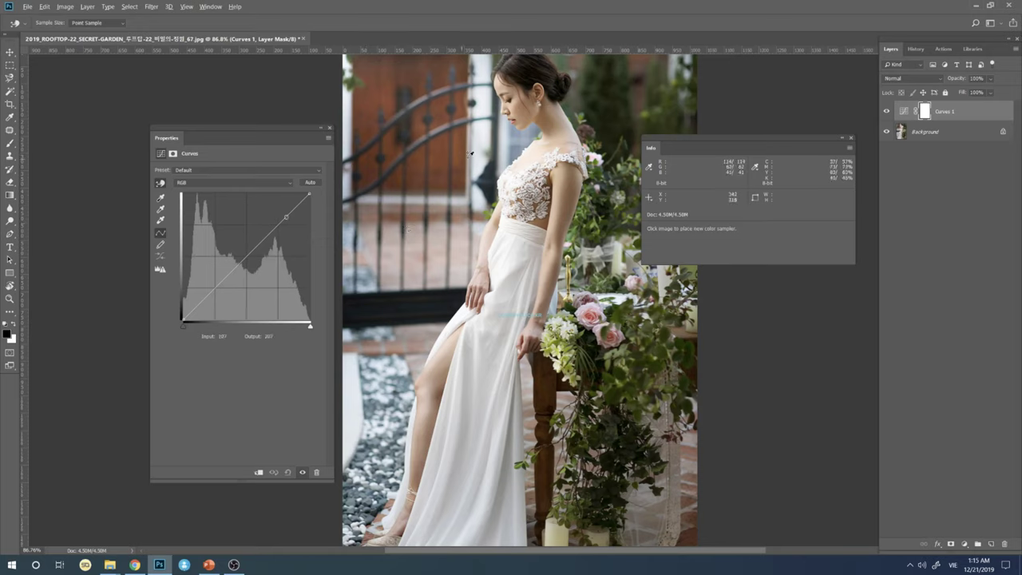
# Place four color samplers down the bride's white skirt, and close the Info and Properties panels
pyautogui.click(509, 264)
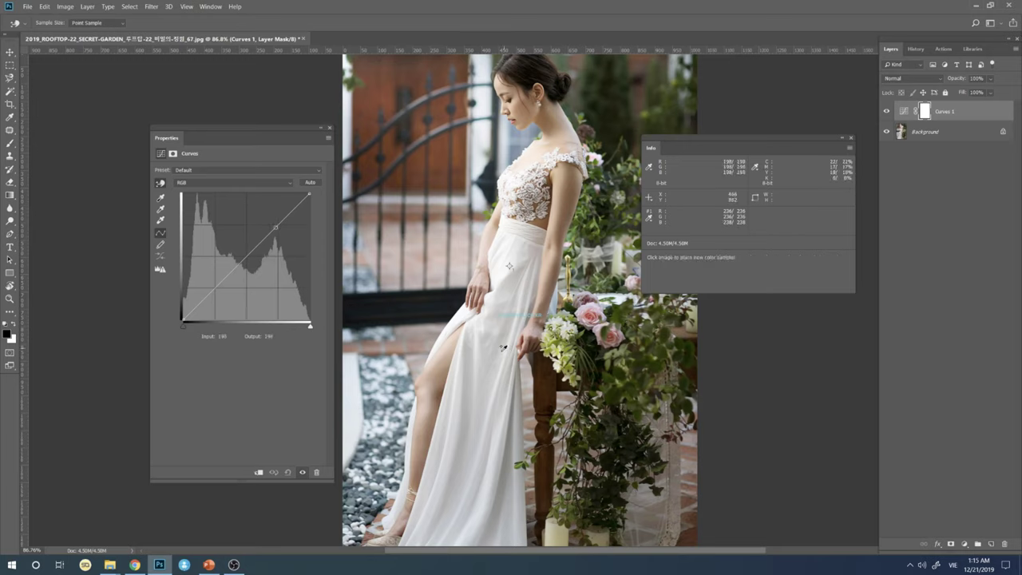
pyautogui.click(477, 354)
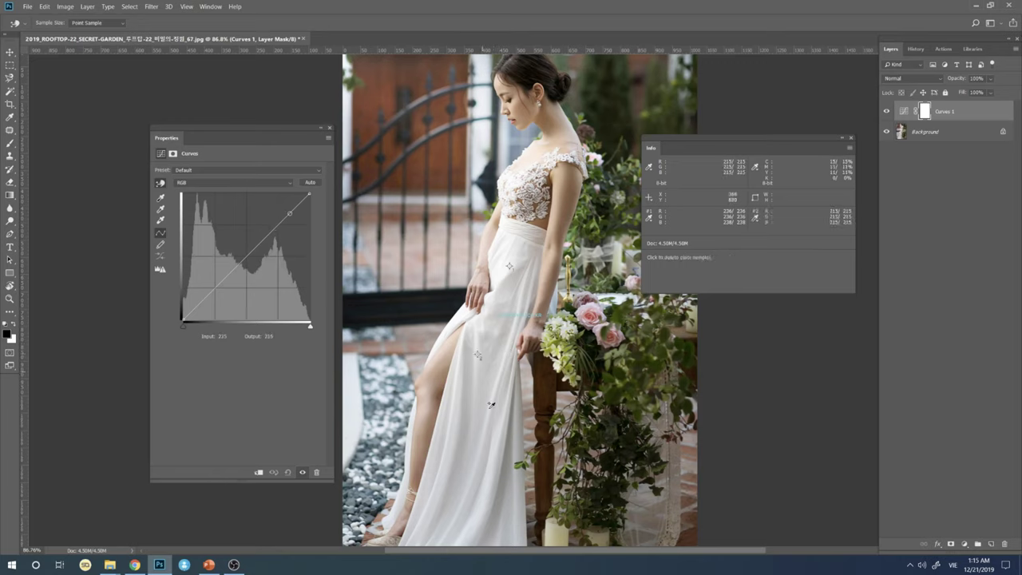
pyautogui.click(489, 414)
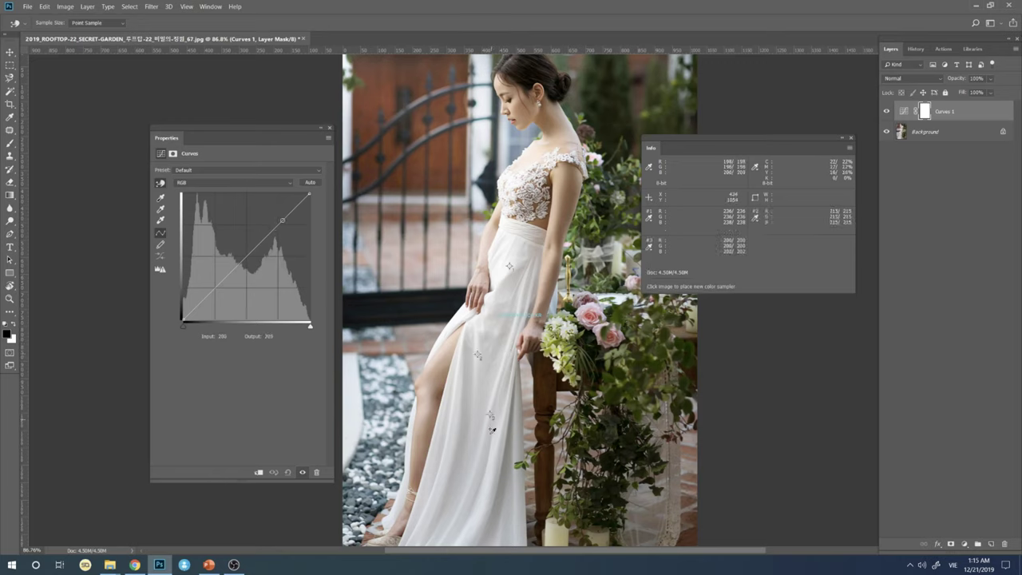
pyautogui.click(455, 427)
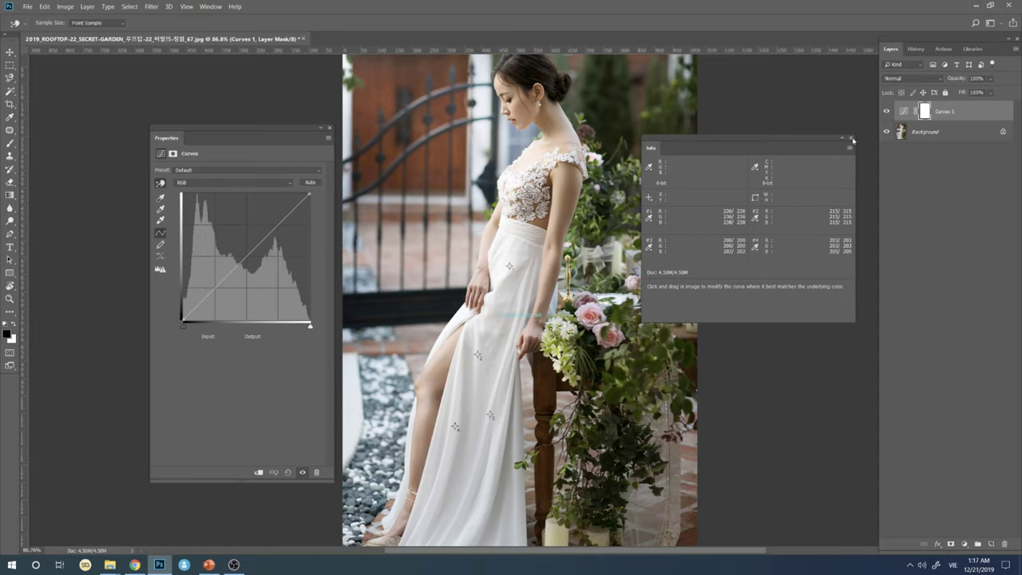
pyautogui.click(851, 139)
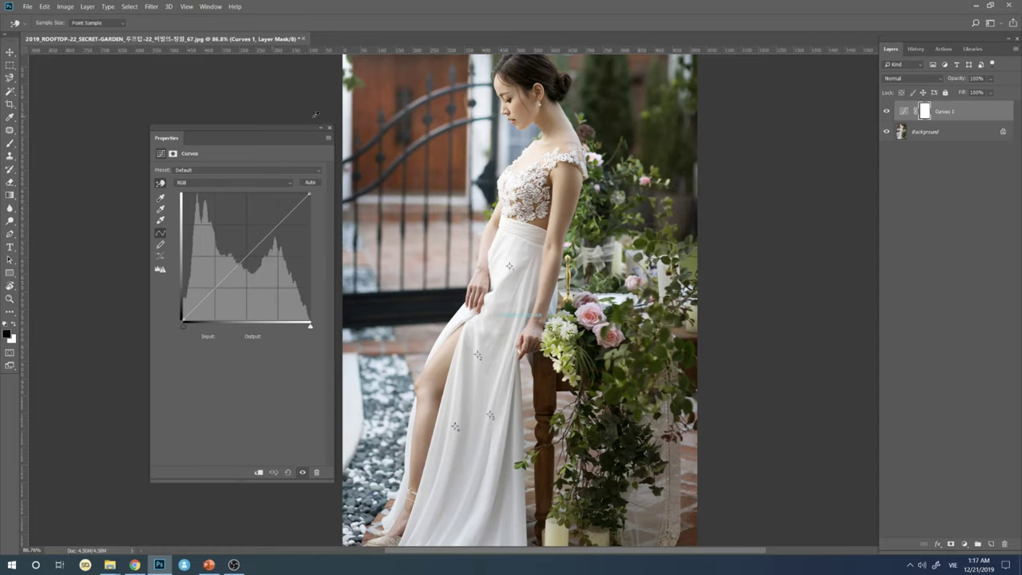
pyautogui.click(330, 128)
# Open the couple's photo ending in _30 from the Hàn Quốc folder as a separate document in Photoshop
pyautogui.hotkey('alt', 'Tab')
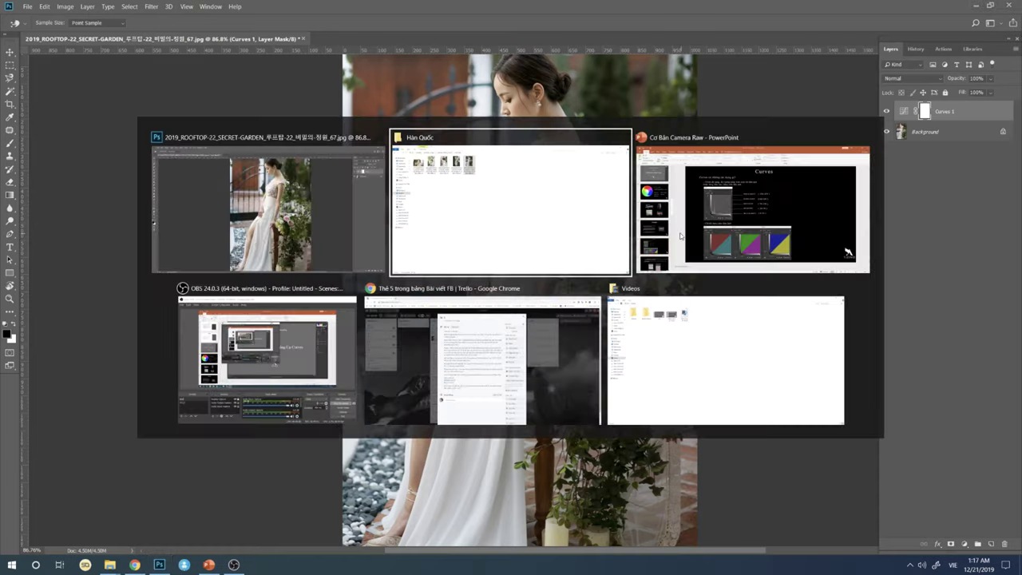
pyautogui.click(232, 76)
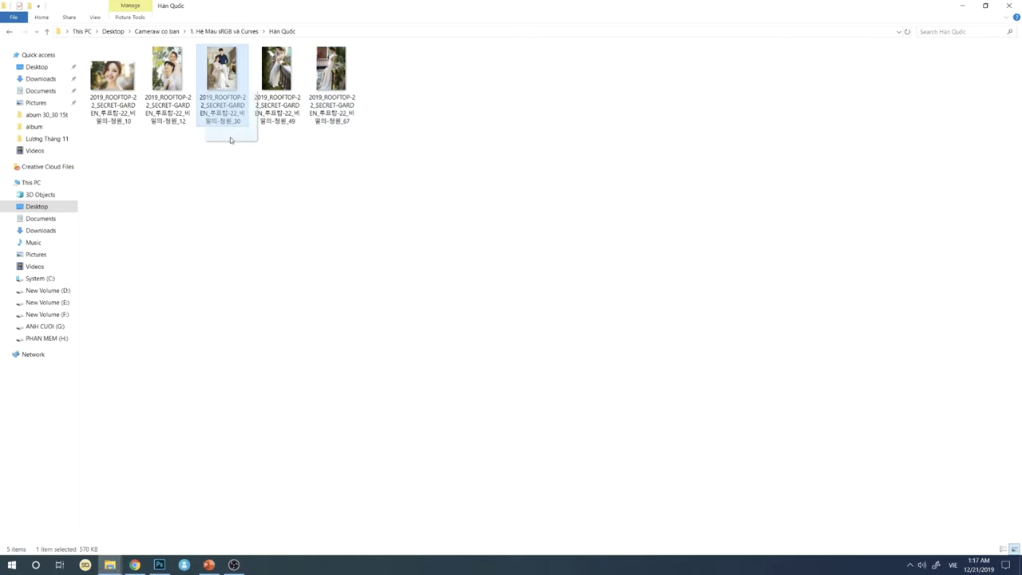
pyautogui.hotkey('alt', 'Tab')
pyautogui.moveTo(565, 6); pyautogui.dragTo(567, 38)
pyautogui.press('j')
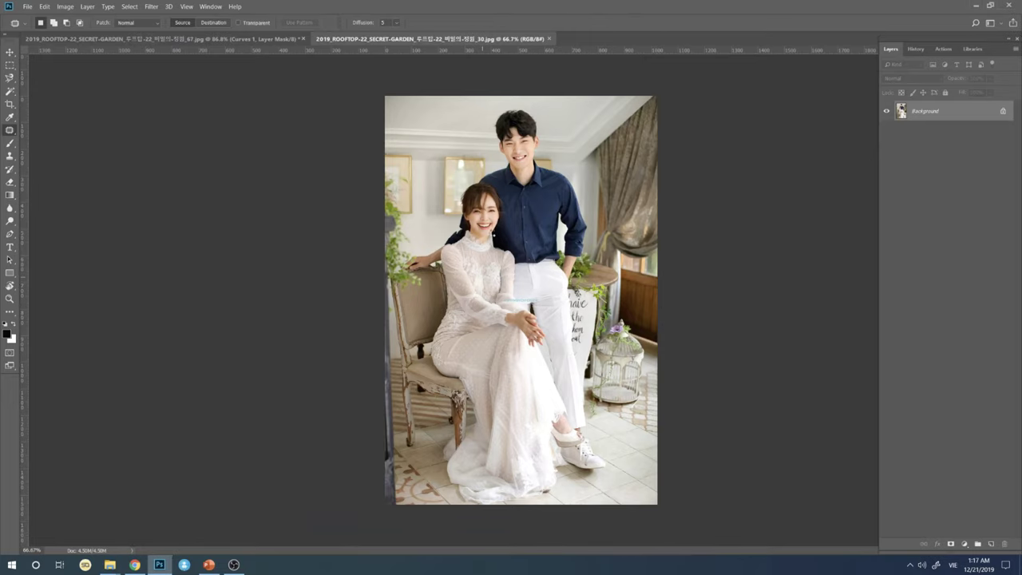
# Open the photo in the Camera Raw Filter and place four color samplers on the man's white trousers and the woman's dress
pyautogui.hotkey('shift', 'ctrl', 'a')
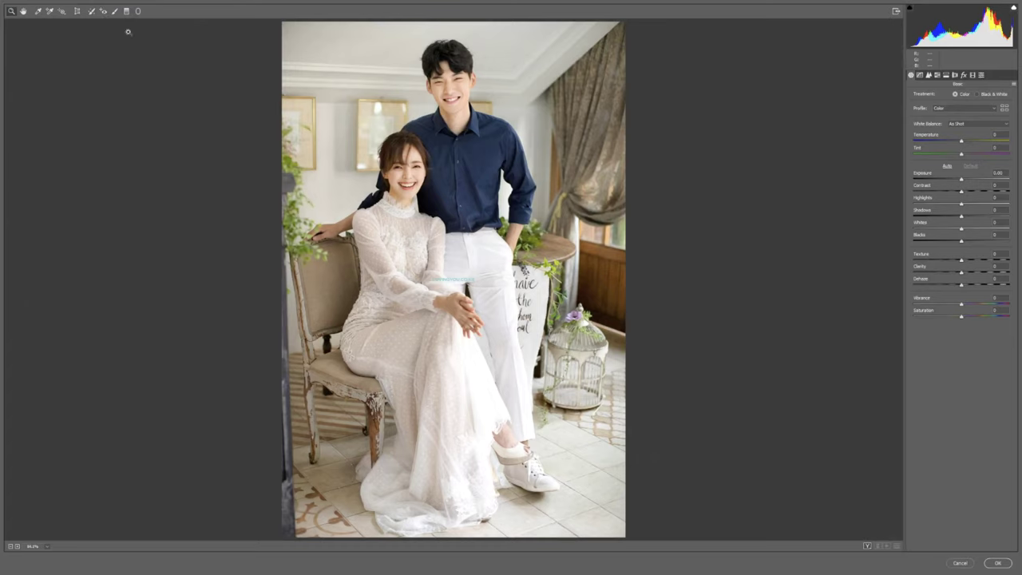
pyautogui.click(49, 11)
pyautogui.click(485, 256)
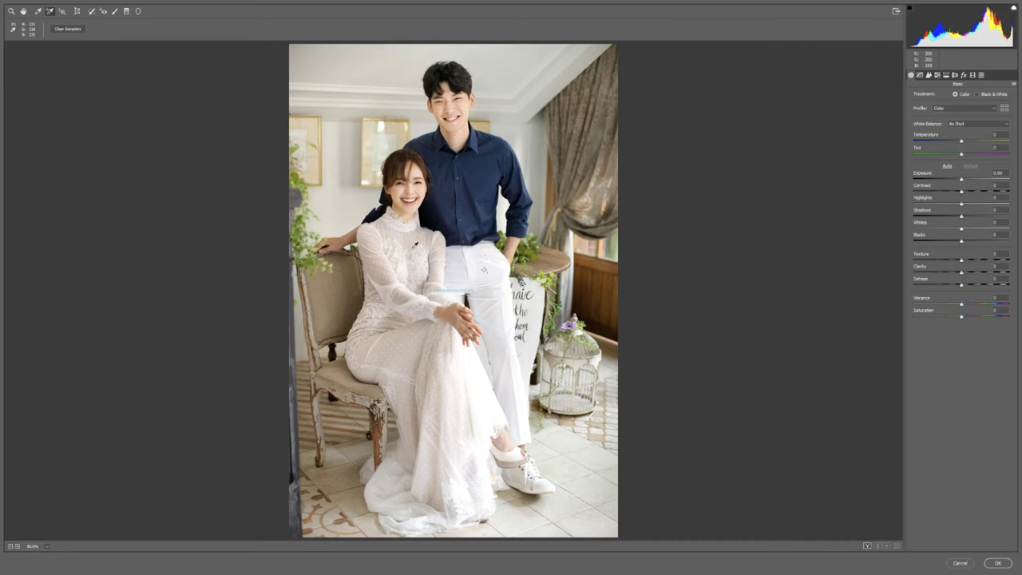
pyautogui.click(388, 349)
pyautogui.click(420, 260)
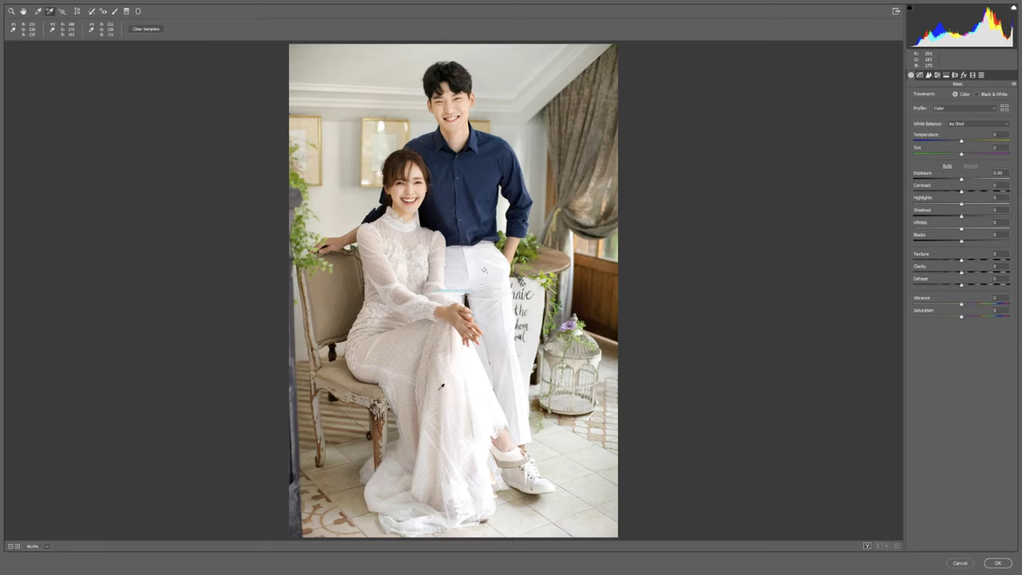
pyautogui.click(426, 338)
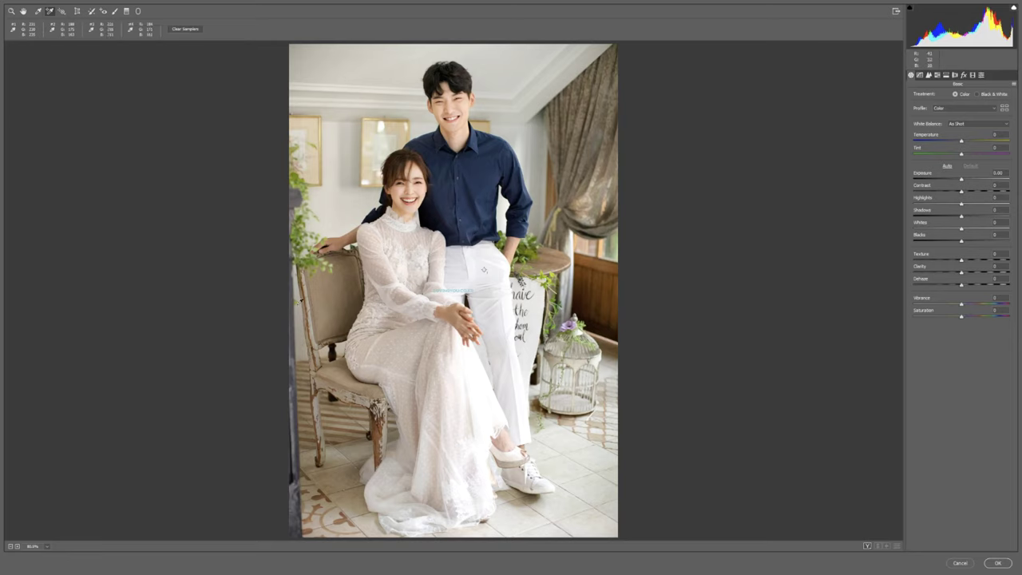
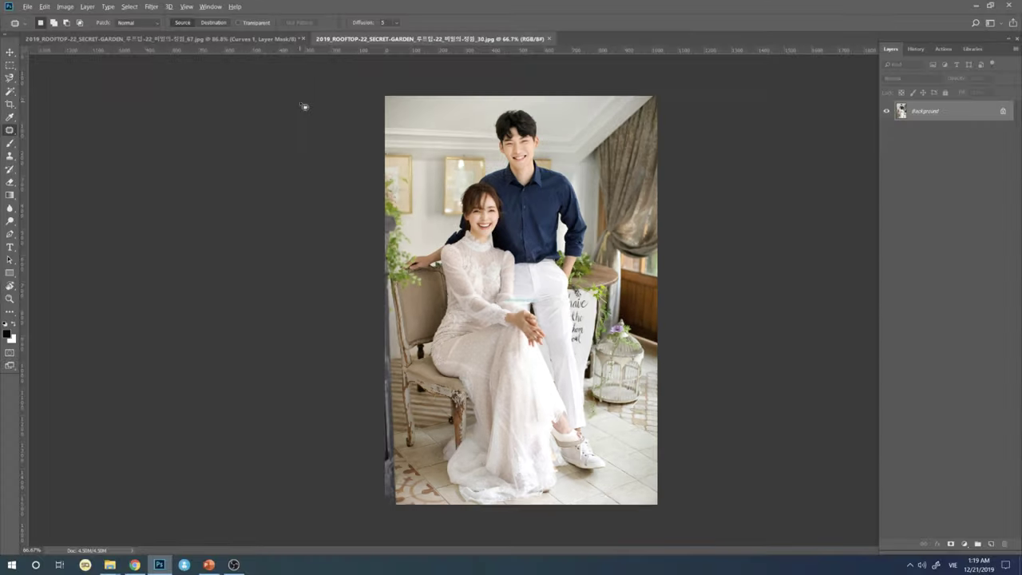
# Open photos 1 (1) and 1 (4) from the Trong Sáng folder as separate documents in Photoshop
pyautogui.hotkey('alt', 'Tab')
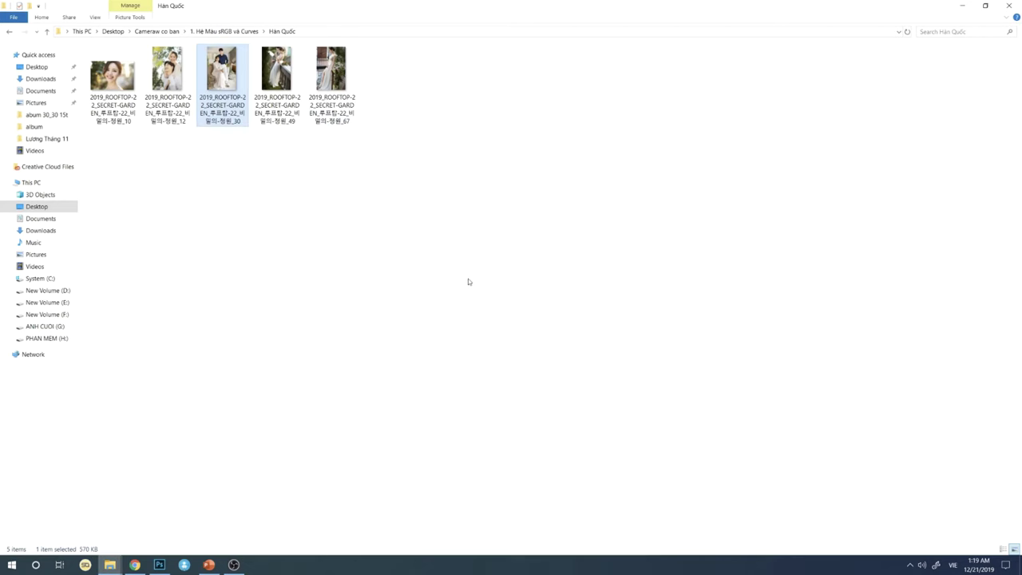
pyautogui.hotkey('alt', 'Up')
pyautogui.doubleClick(225, 87)
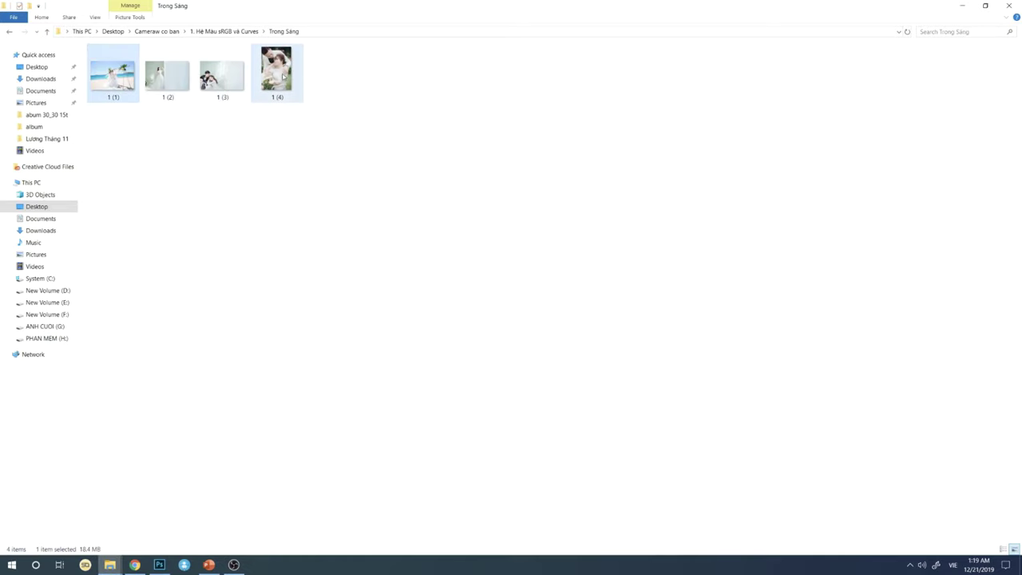
pyautogui.moveTo(283, 76); pyautogui.dragTo(346, 171)
pyautogui.hotkey('alt', 'Tab')
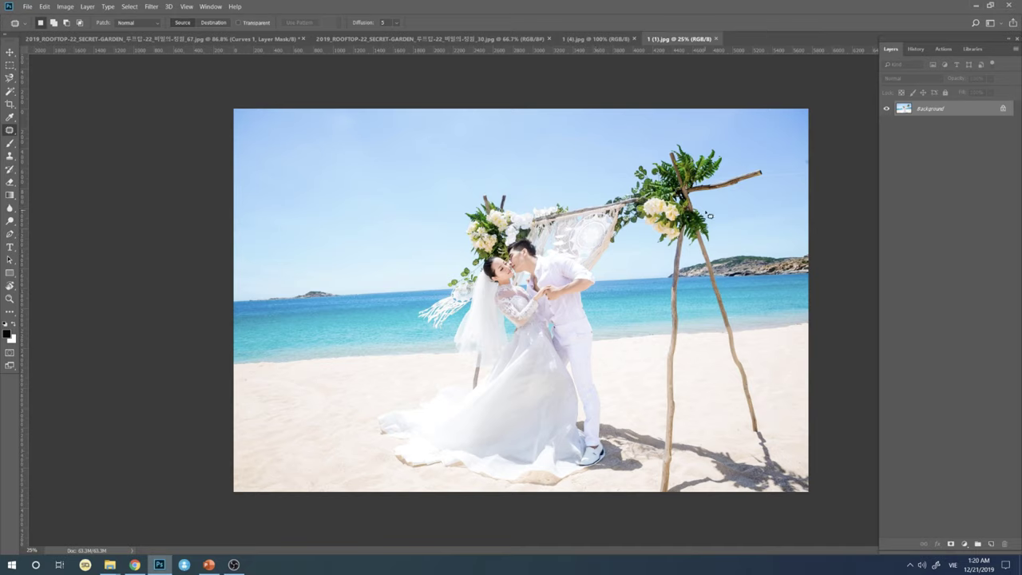
# Add a Curves adjustment layer to the beach wedding photo and move its properties panel beside the couple
pyautogui.hotkey('alt', 'l')
pyautogui.press('j')
pyautogui.press('u')
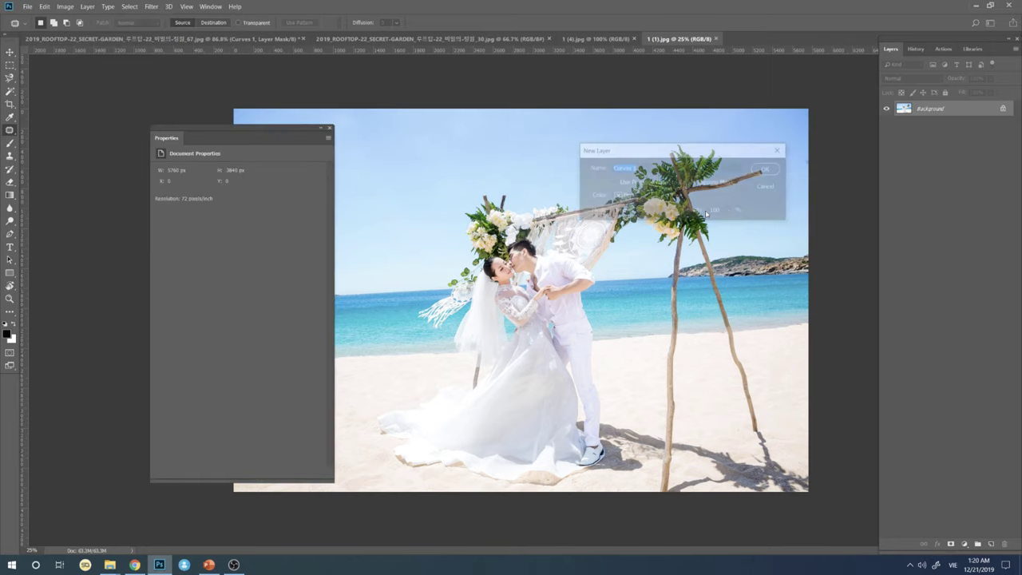
pyautogui.press('Return')
pyautogui.moveTo(250, 128); pyautogui.dragTo(779, 148)
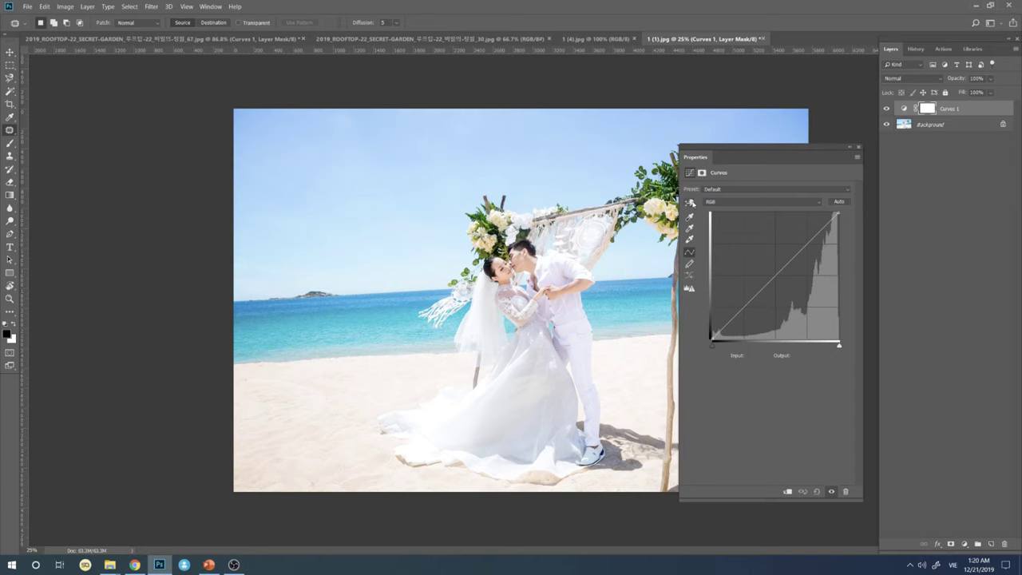
# With the Curves on-image adjustment tool active and Info shown, place color samplers on the groom's shirt, his trousers and the bride's skirt
pyautogui.click(692, 203)
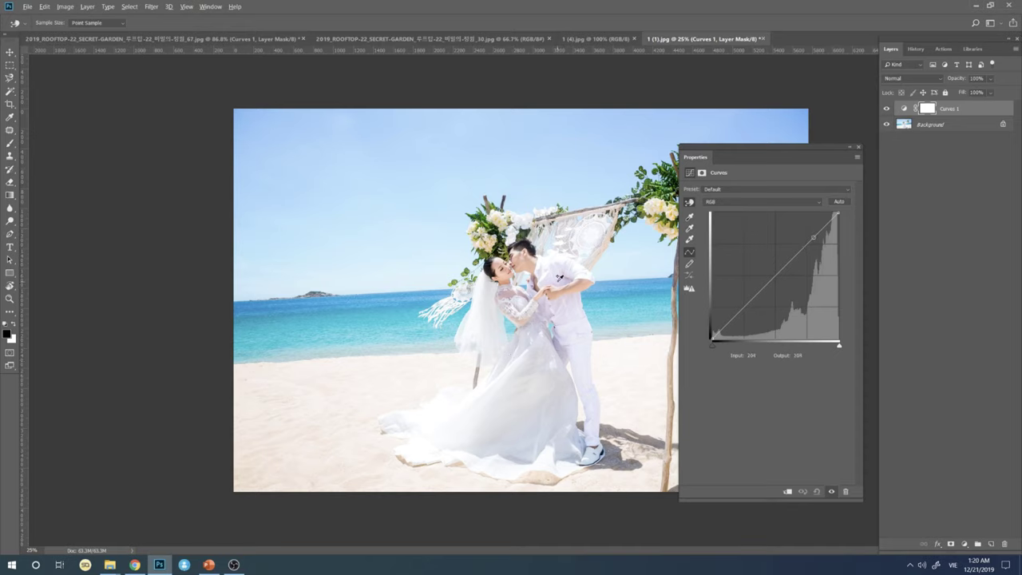
pyautogui.press('F8')
pyautogui.click(584, 357)
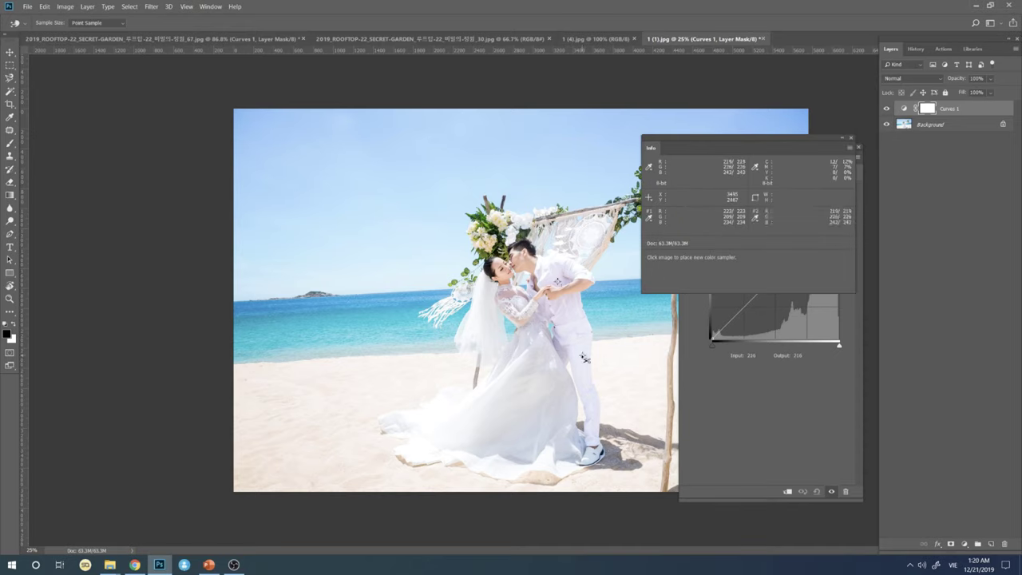
pyautogui.click(528, 361)
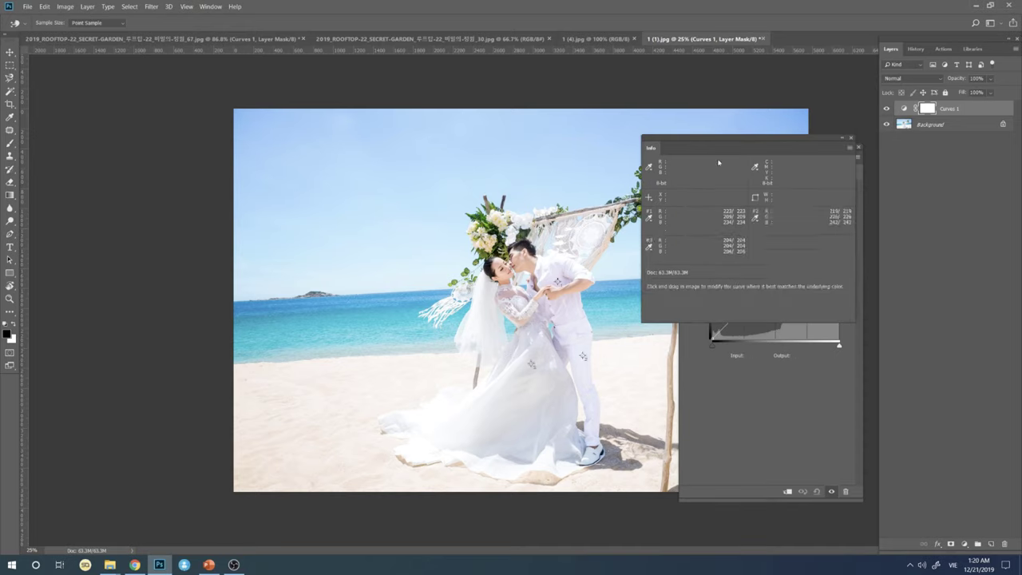
# Move the Info and Curves properties panels to opposite sides so the couple and the wooden arch are uncovered
pyautogui.moveTo(721, 140); pyautogui.dragTo(225, 176)
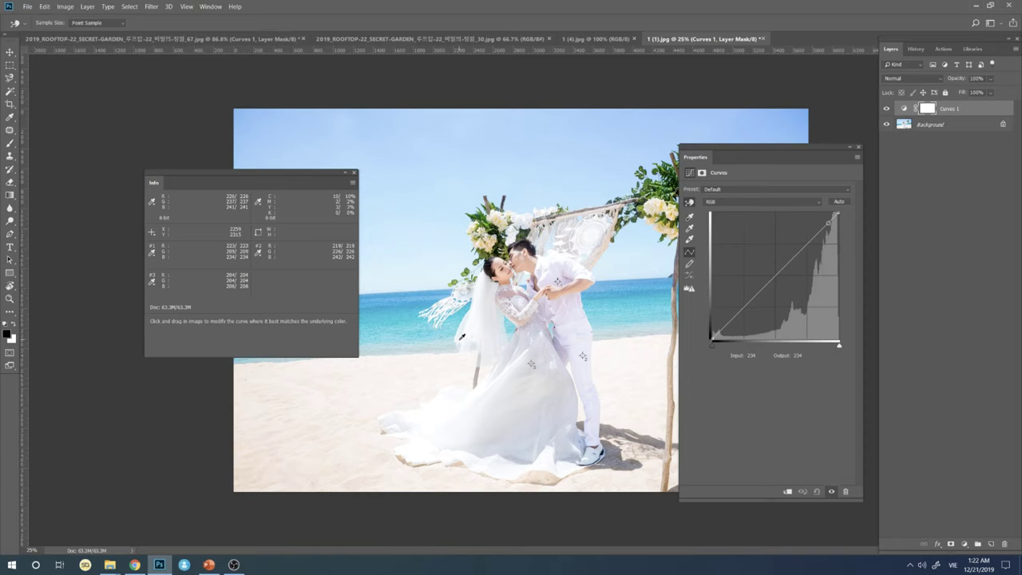
pyautogui.moveTo(324, 175); pyautogui.dragTo(218, 142)
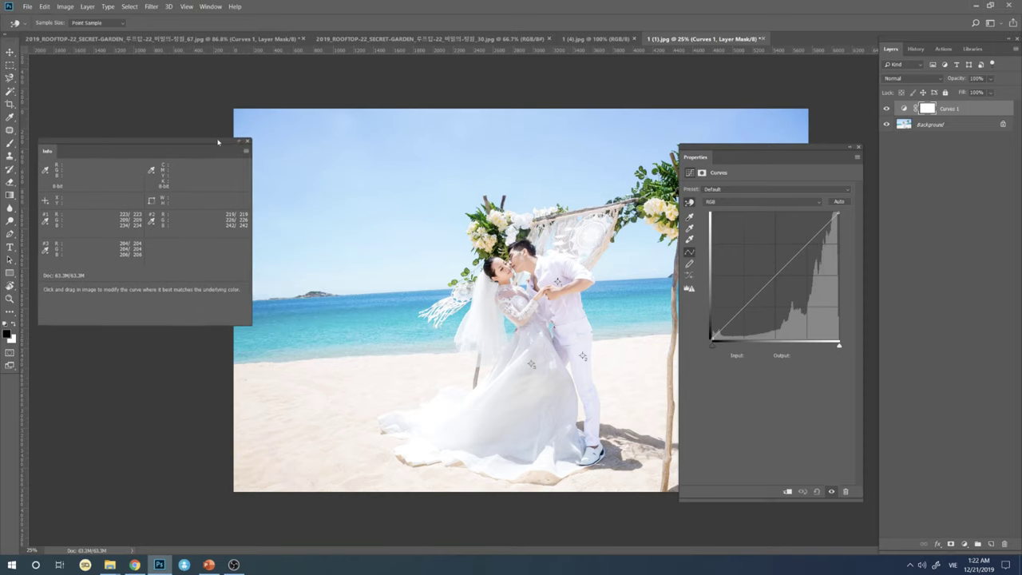
pyautogui.moveTo(812, 151); pyautogui.dragTo(941, 155)
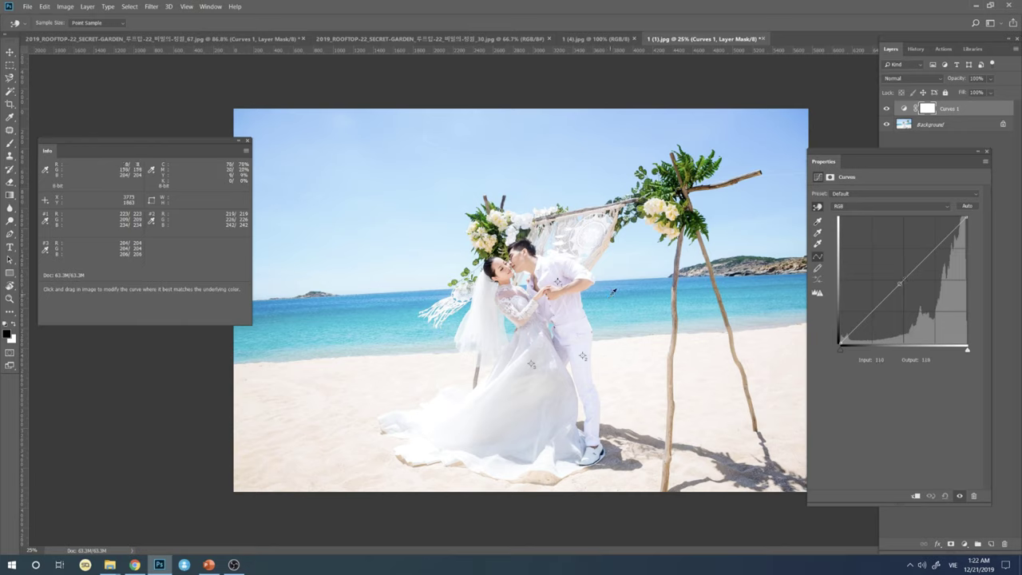
# Switch to the 1 (4) photo and add a Curves adjustment layer above its background
pyautogui.click(569, 39)
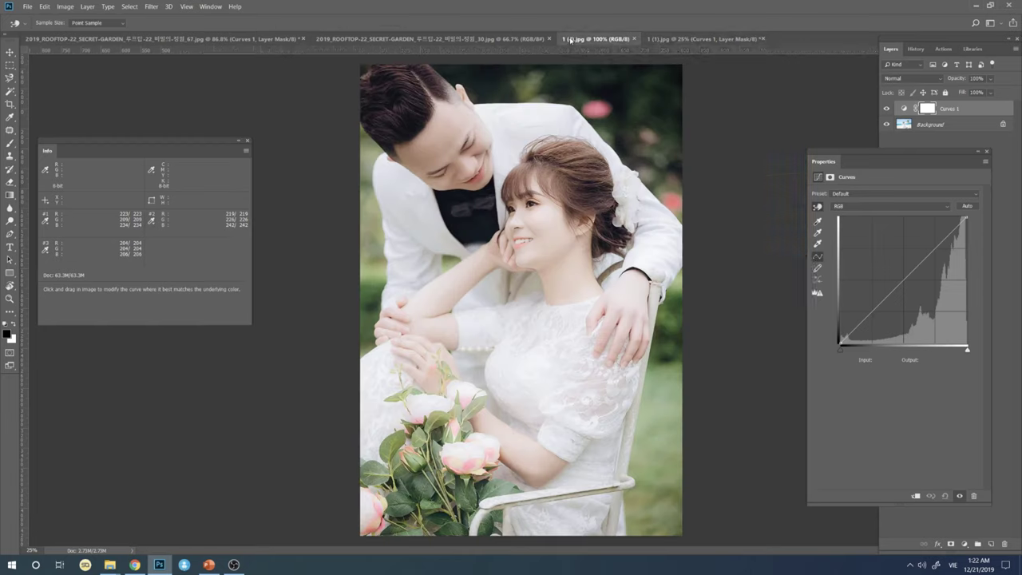
pyautogui.press('j')
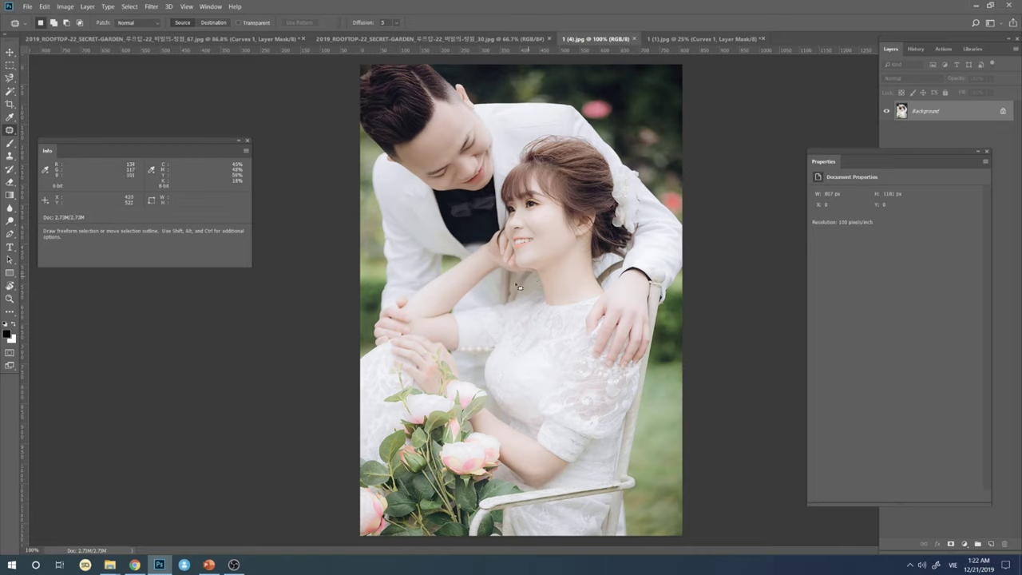
pyautogui.hotkey('alt', 'l')
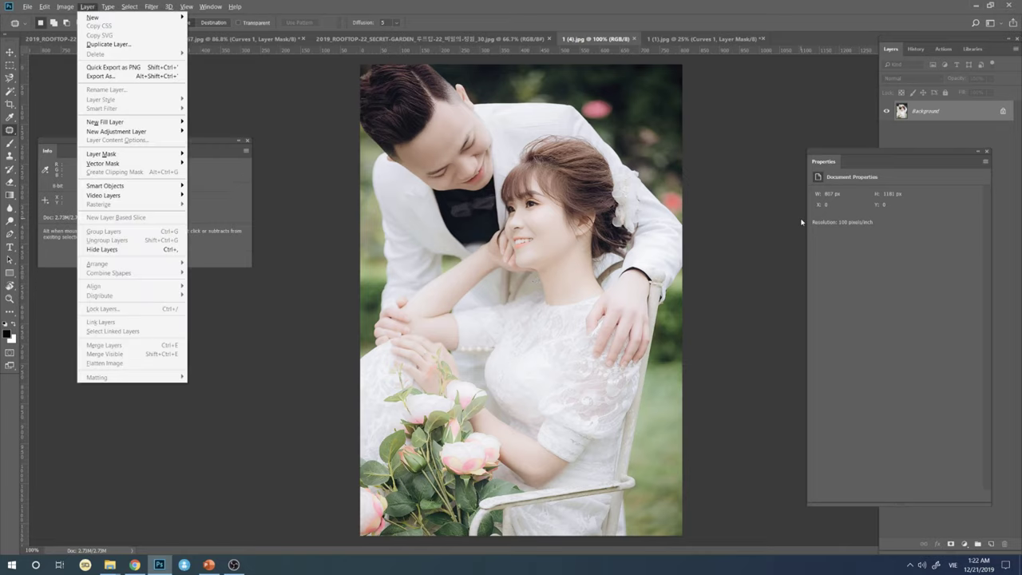
pyautogui.press('j')
pyautogui.press('v')
pyautogui.press('Return')
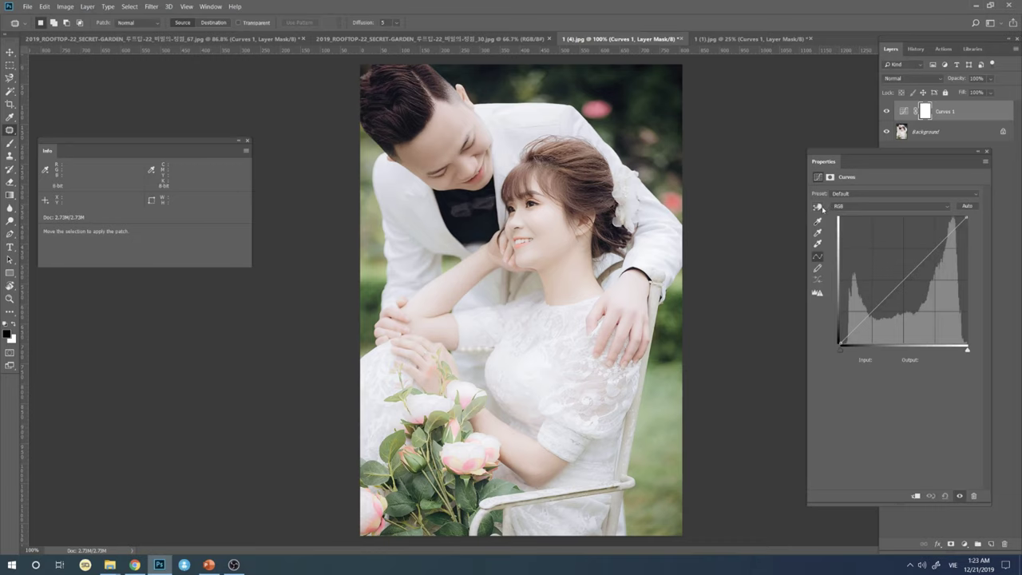
# With the Curves on-image adjustment tool, place color samplers on the bride's bodice, the groom's jacket shoulder and his jacket front
pyautogui.click(818, 207)
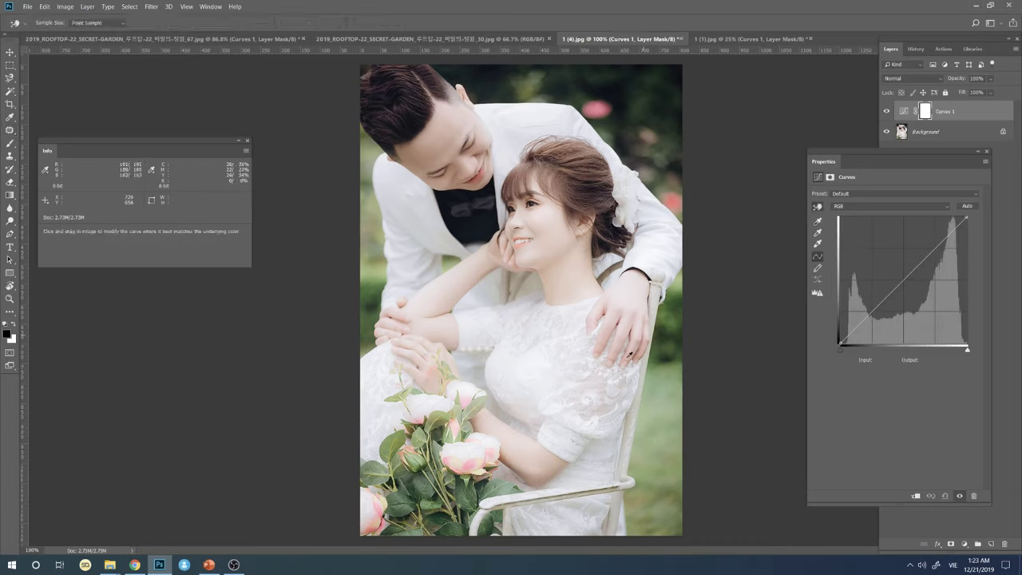
pyautogui.click(535, 382)
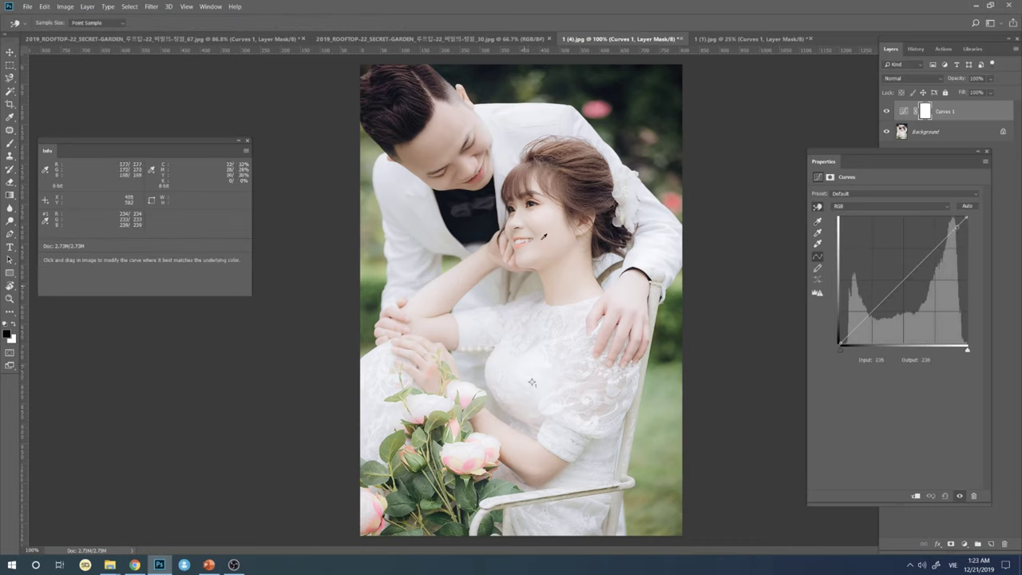
pyautogui.keyDown('shift'); pyautogui.click(515, 134); pyautogui.keyUp('shift')
pyautogui.keyDown('shift'); pyautogui.click(406, 211); pyautogui.keyUp('shift')
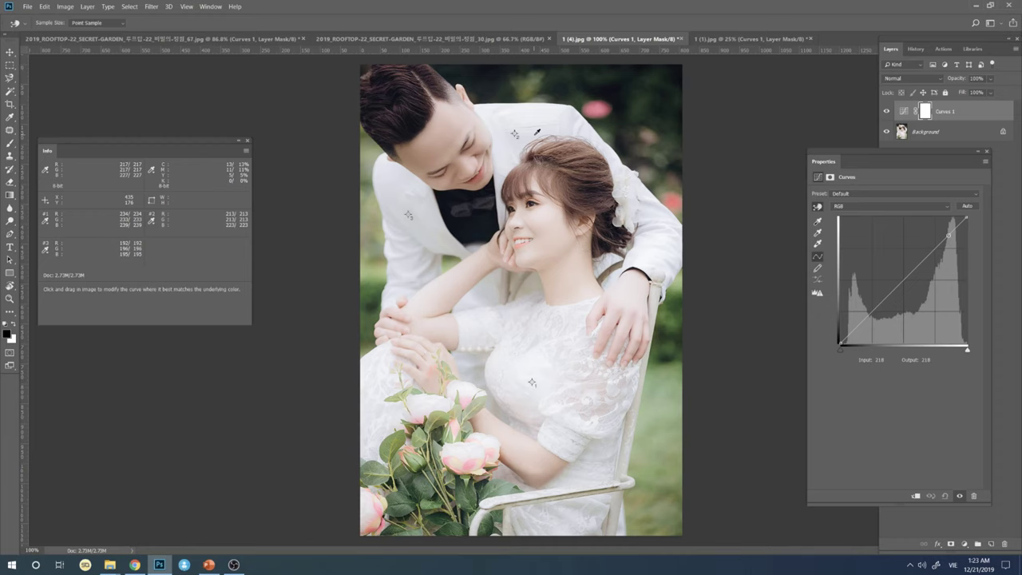
# Switch to the rooftop secret-garden photo ending in 67 and examine the sampled values of the bride's white dress
pyautogui.click(160, 38)
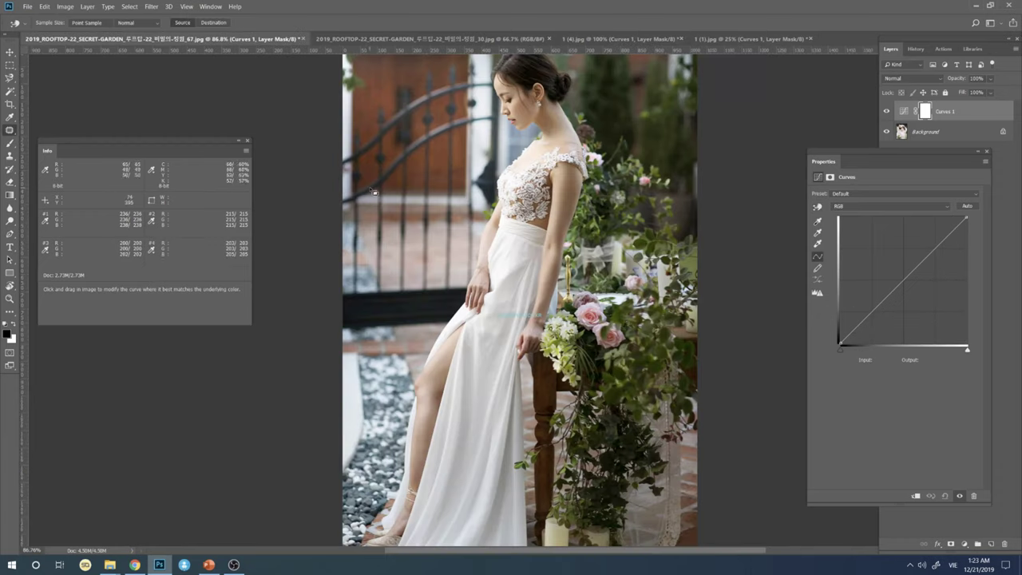
pyautogui.press('j')
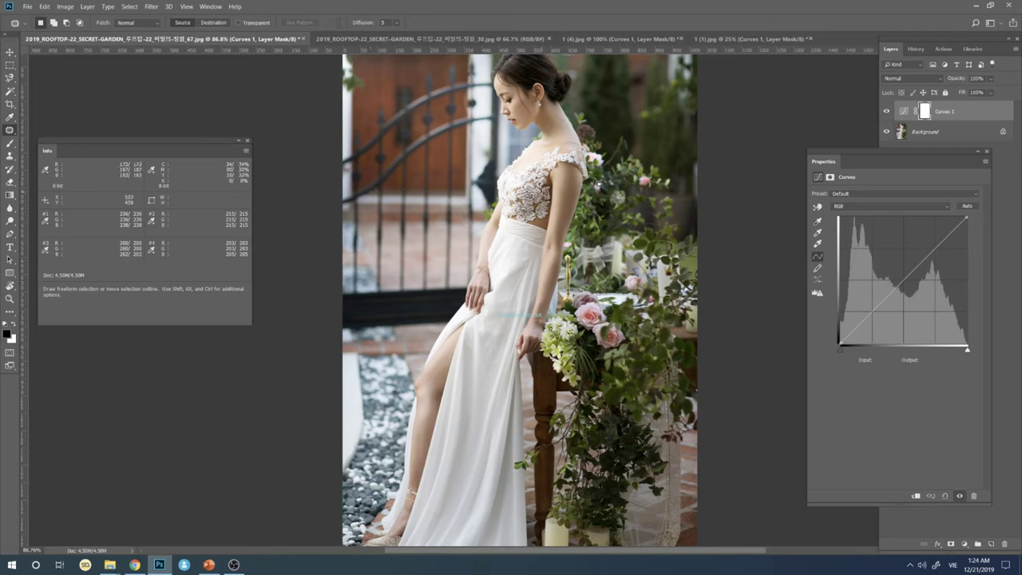
pyautogui.scroll(1, 504, 186)
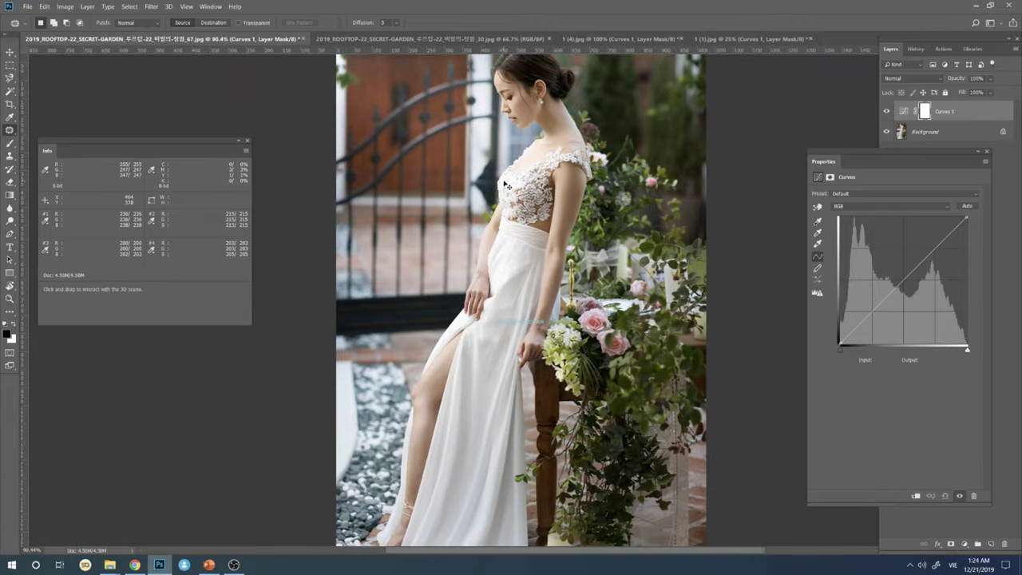
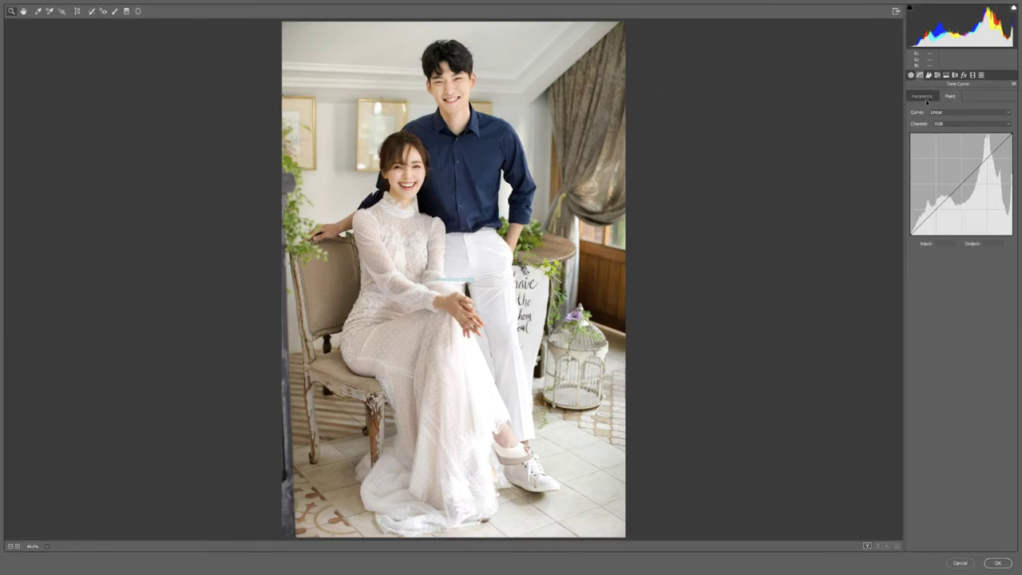
# Compare the Parametric and Point tone curves in Camera Raw and lower the parametric Highlights to -77
pyautogui.click(923, 96)
pyautogui.click(951, 96)
pyautogui.click(924, 96)
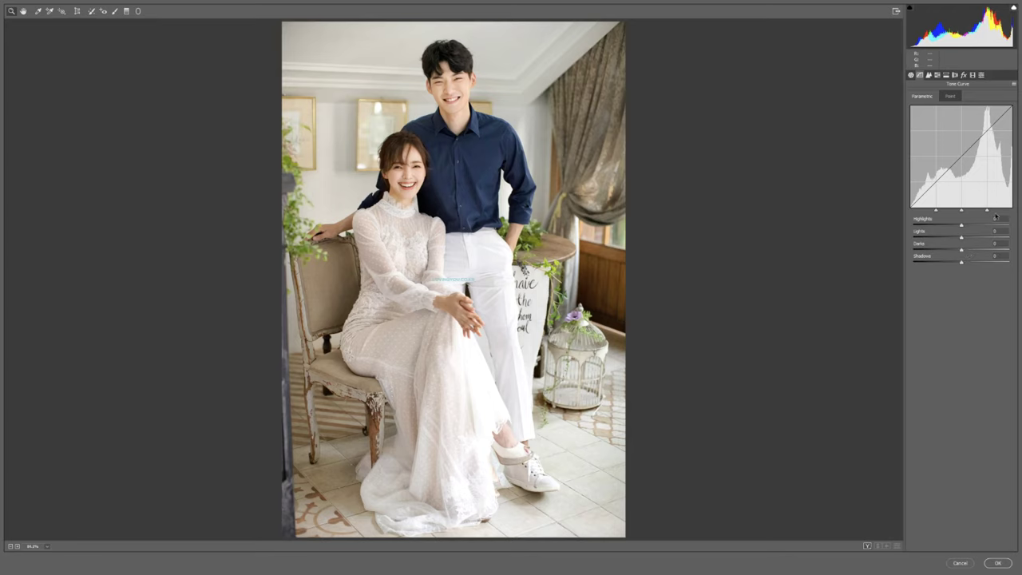
pyautogui.moveTo(961, 226); pyautogui.dragTo(925, 226)
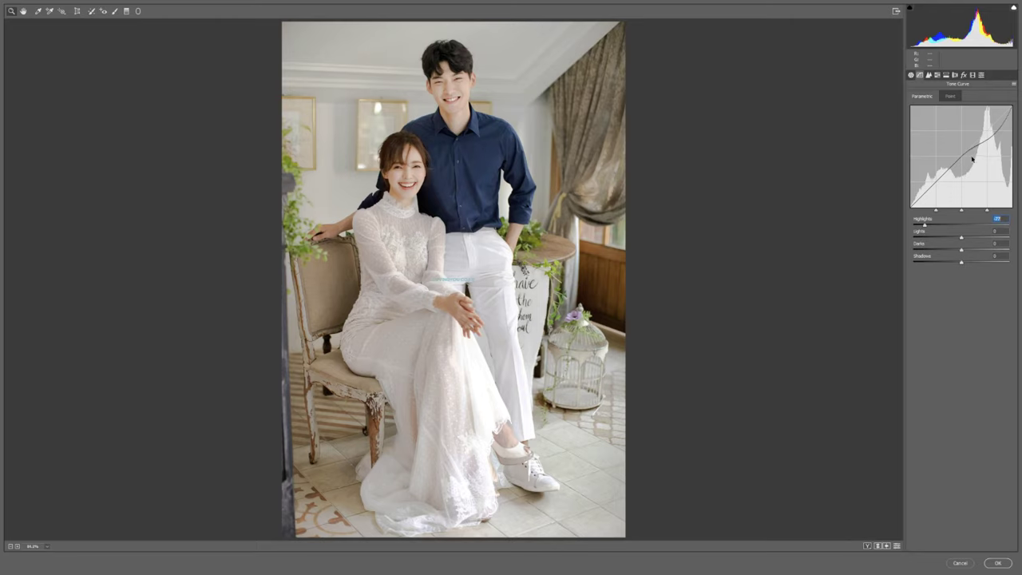
# Shift the parametric curve's region dividers toward the highlights, move the shadow divider slightly inward, and reset Highlights to 0
pyautogui.moveTo(959, 213); pyautogui.dragTo(993, 211)
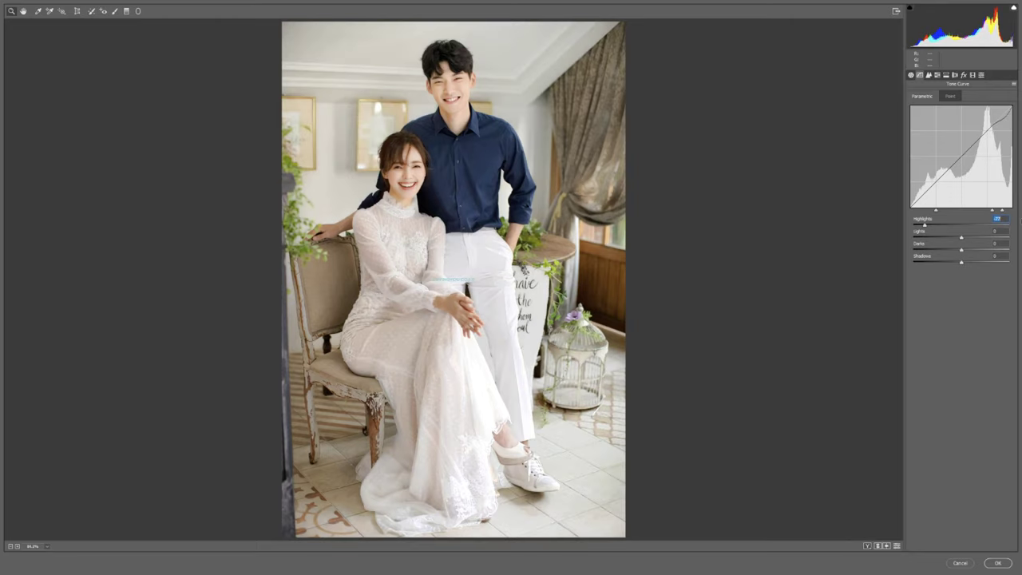
pyautogui.moveTo(927, 211); pyautogui.dragTo(992, 215)
pyautogui.moveTo(982, 211); pyautogui.dragTo(943, 211)
pyautogui.write('0')
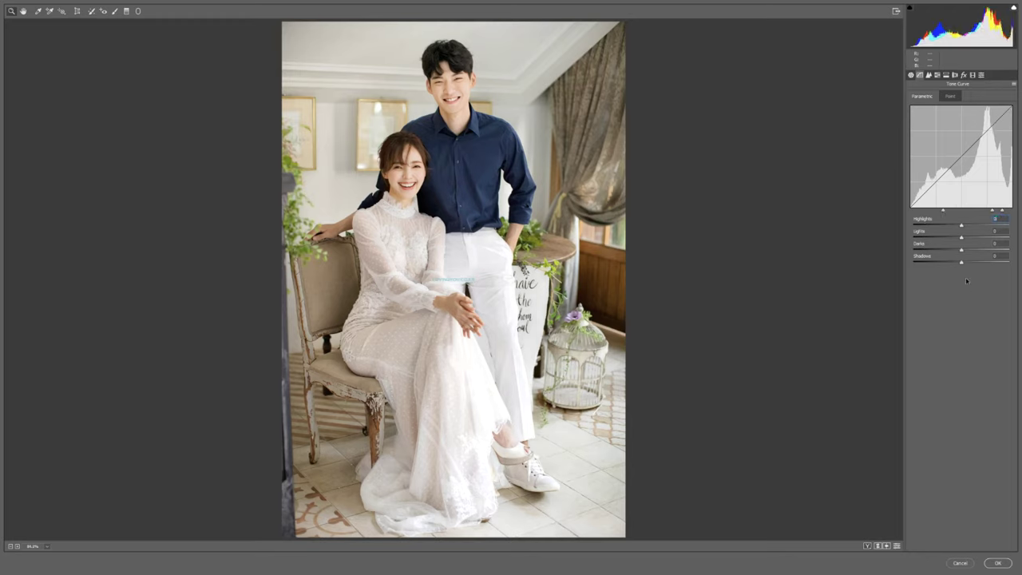
# Lower the parametric Shadows to -100 and move the shadow and midtone region dividers toward the dark end
pyautogui.moveTo(962, 262); pyautogui.dragTo(912, 260)
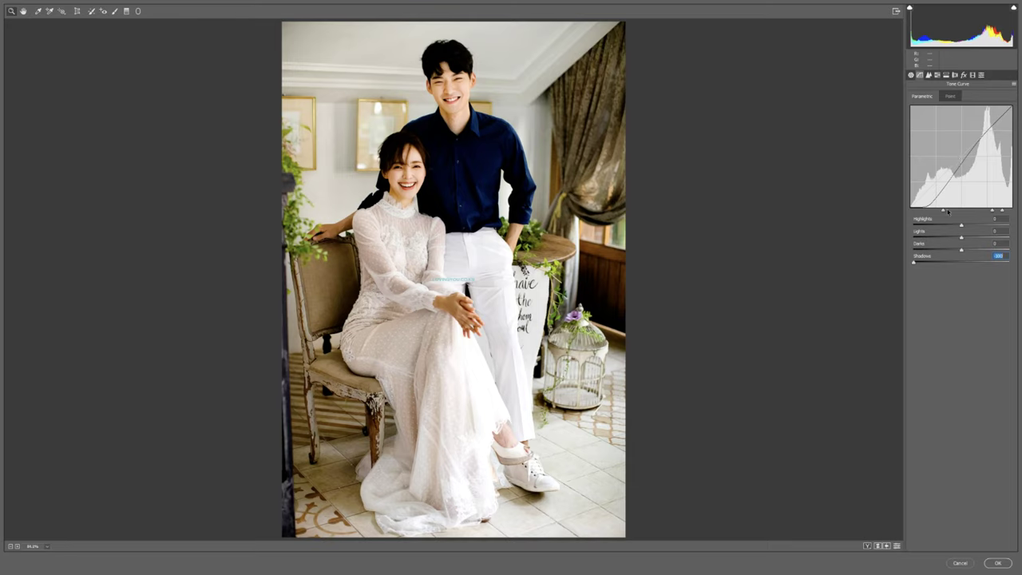
pyautogui.moveTo(947, 212); pyautogui.dragTo(920, 210)
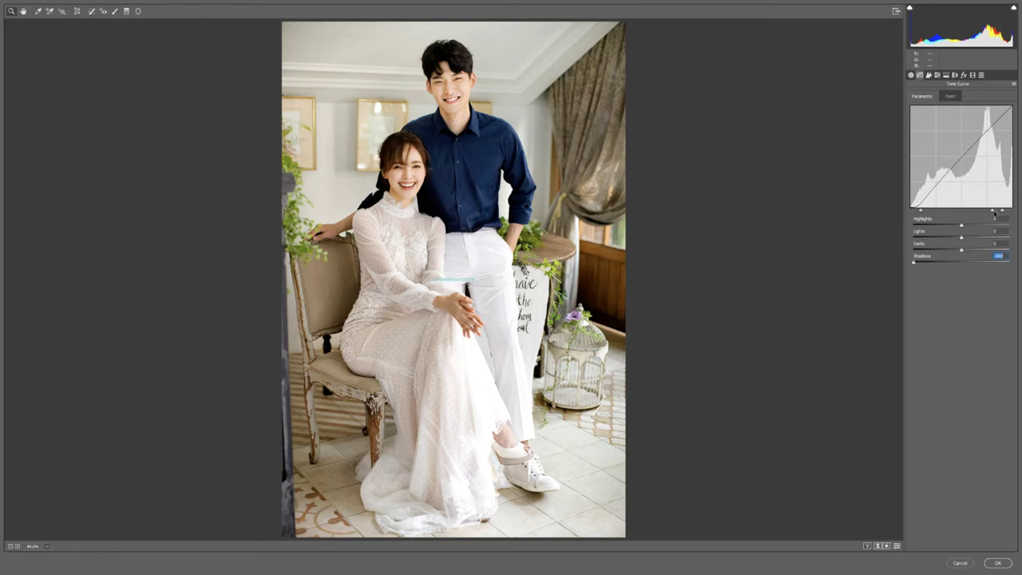
pyautogui.moveTo(994, 212); pyautogui.dragTo(930, 210)
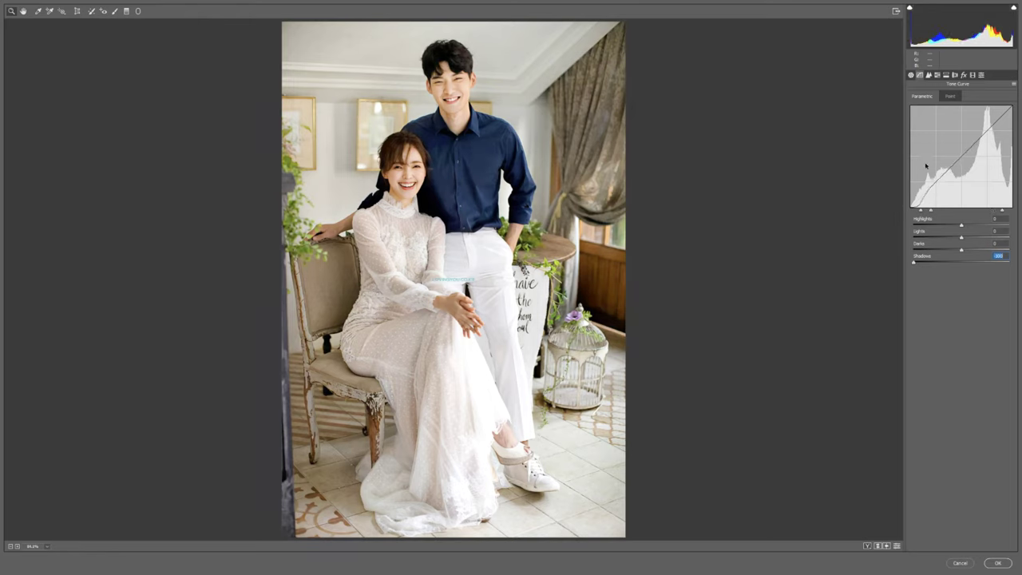
# Compare the Point curve with the Parametric curve and reset the parametric Shadows to 0
pyautogui.click(953, 98)
pyautogui.click(932, 98)
pyautogui.click(949, 99)
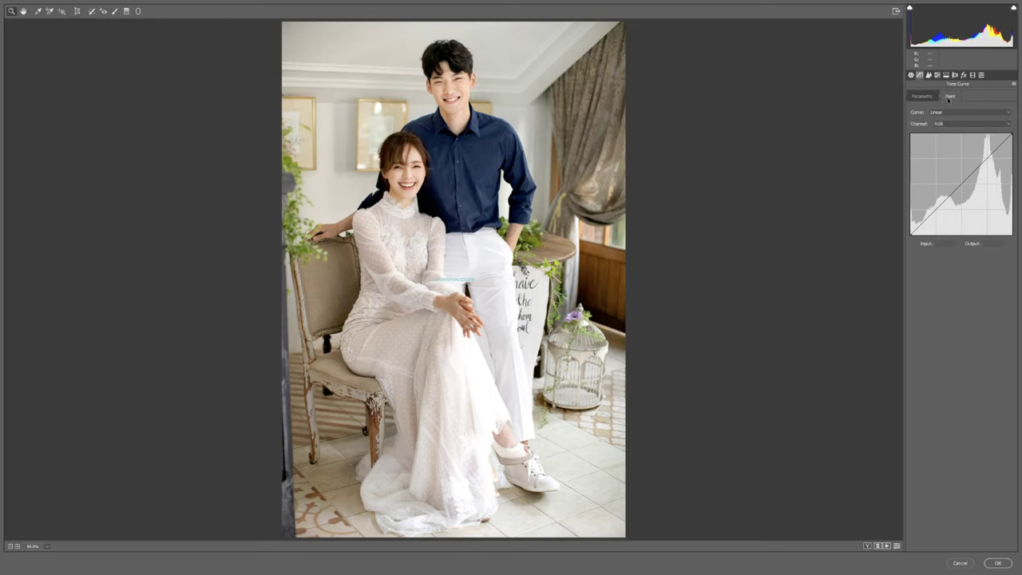
pyautogui.click(926, 97)
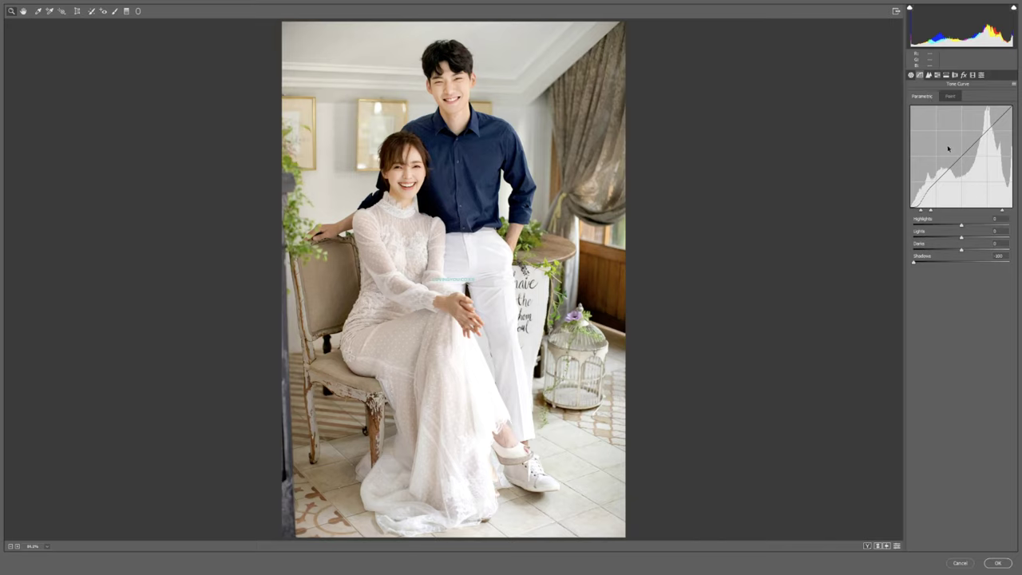
pyautogui.click(999, 256)
pyautogui.write('0')
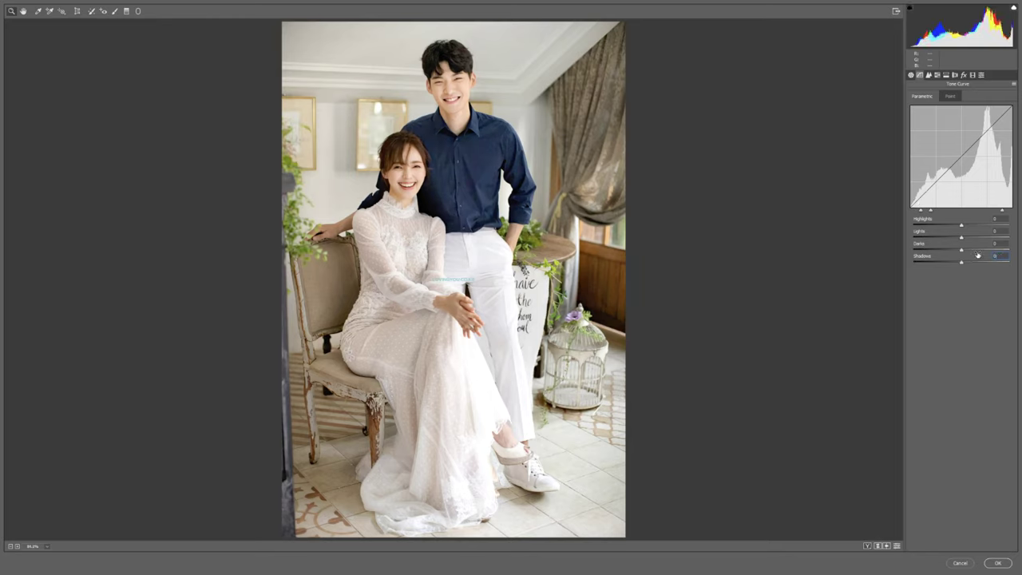
# Raise the RGB point curve's midtones to input 123, output 137, and bring the point back near the diagonal
pyautogui.click(952, 97)
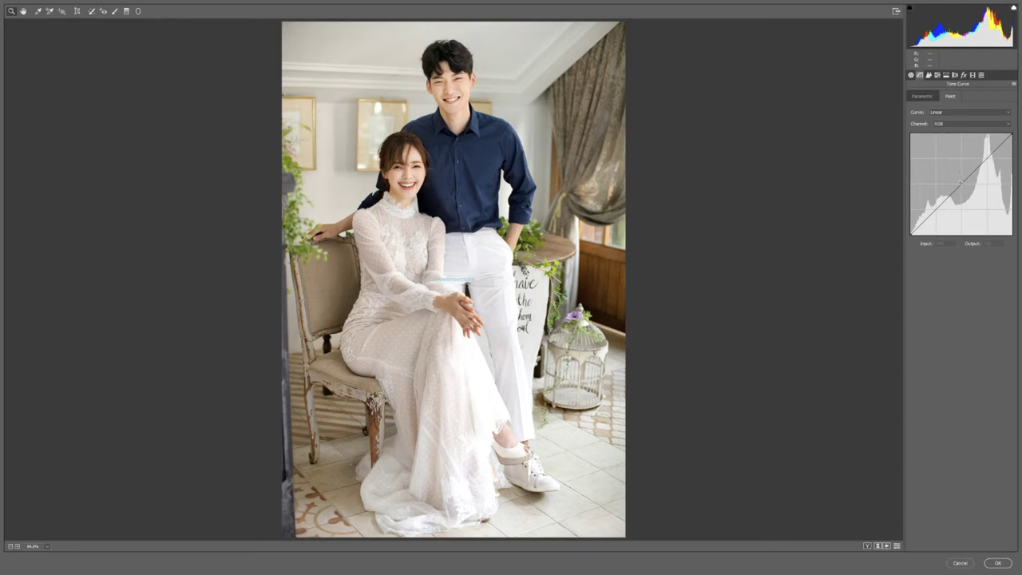
pyautogui.moveTo(959, 185); pyautogui.dragTo(959, 181)
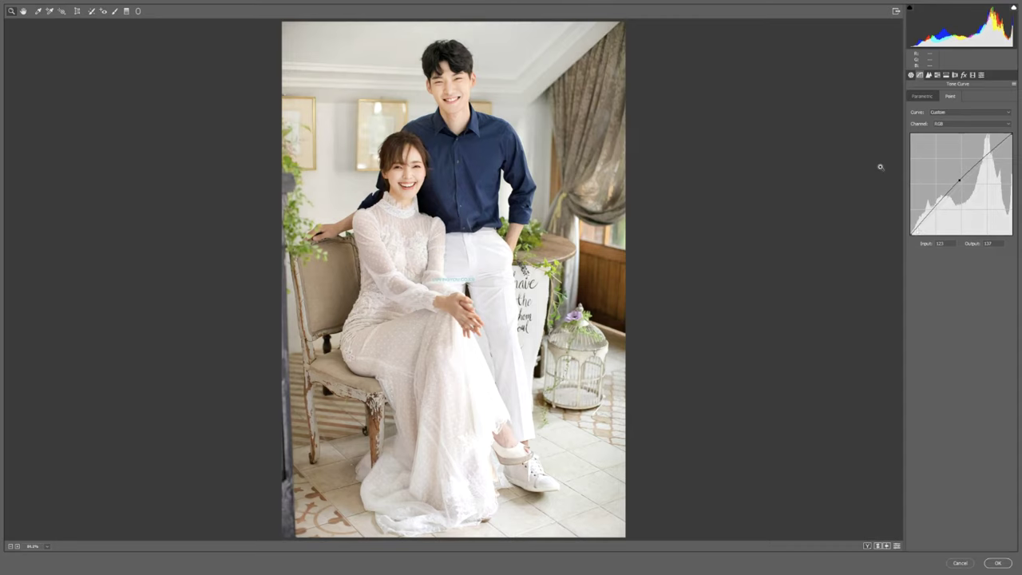
pyautogui.moveTo(960, 180)
pyautogui.mouseDown()
pyautogui.moveTo(958, 153)
pyautogui.moveTo(961, 185)
pyautogui.mouseUp()
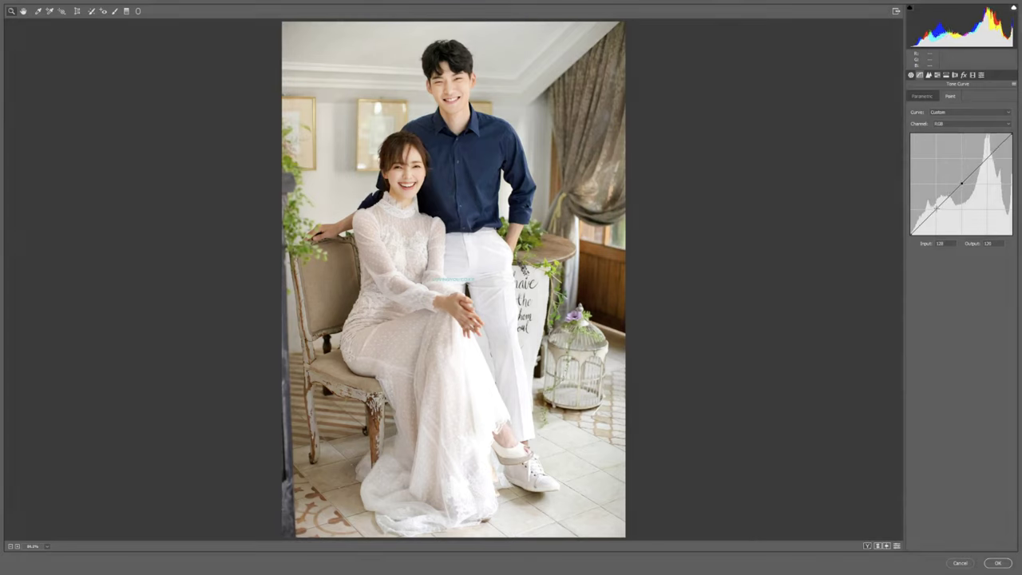
# Add shadow, lower-midtone and highlight anchor points along the RGB point curve and try moving its two endpoints
pyautogui.click(937, 209)
pyautogui.click(988, 157)
pyautogui.click(948, 197)
pyautogui.moveTo(911, 236)
pyautogui.mouseDown()
pyautogui.moveTo(912, 227)
pyautogui.moveTo(907, 236)
pyautogui.mouseUp()
pyautogui.moveTo(1010, 134); pyautogui.dragTo(1019, 137)
pyautogui.click(936, 209)
# Anchor the Red channel's point curve at its quarter, middle and three-quarter positions, and cancel the Camera Raw edit
pyautogui.click(950, 125)
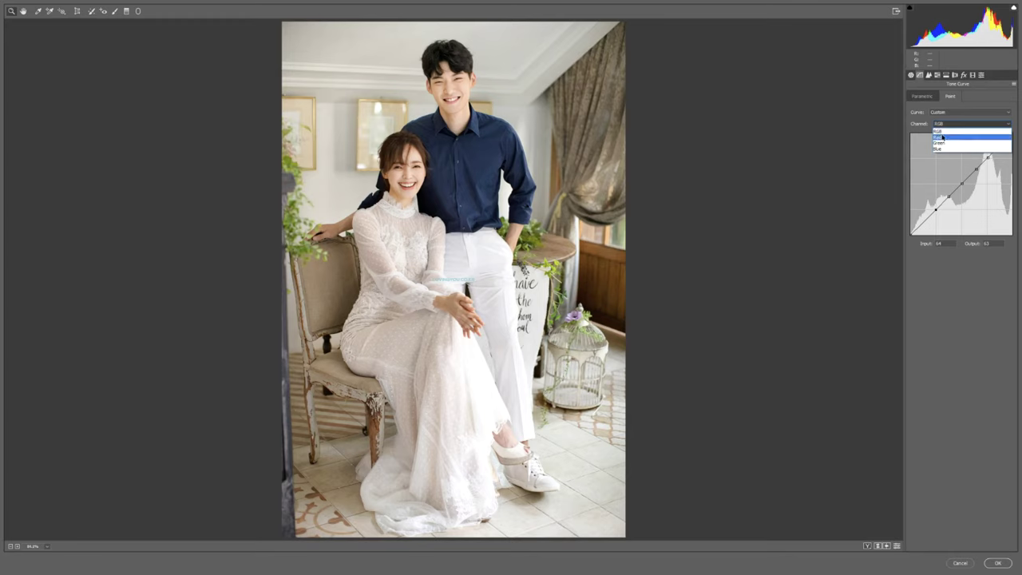
pyautogui.click(958, 133)
pyautogui.click(936, 208)
pyautogui.click(963, 183)
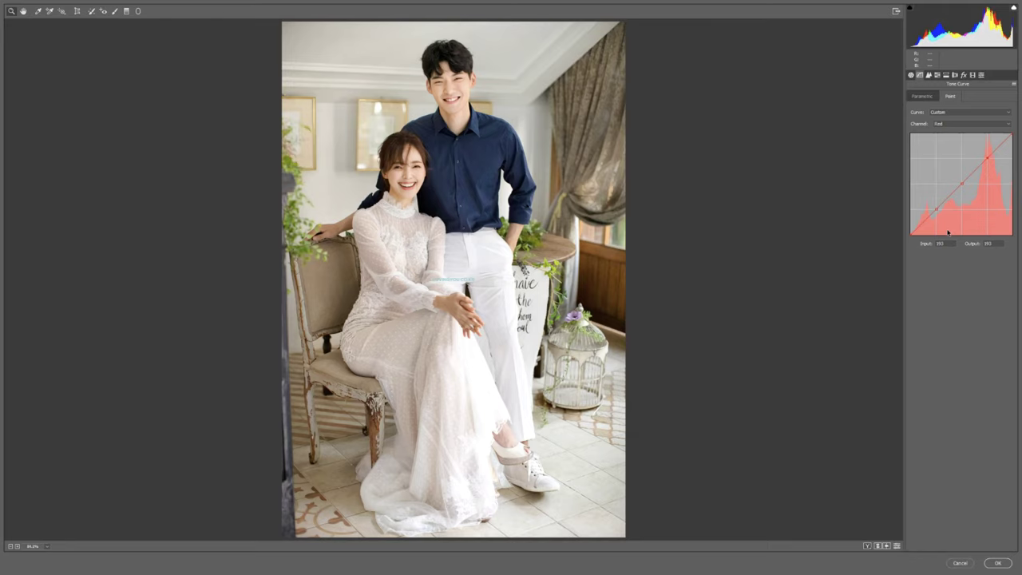
pyautogui.press('Escape')
# Switch to File Explorer and go up to the Cameraw co ban folder
pyautogui.hotkey('alt', 'Tab')
pyautogui.hotkey('alt', 'Tab')
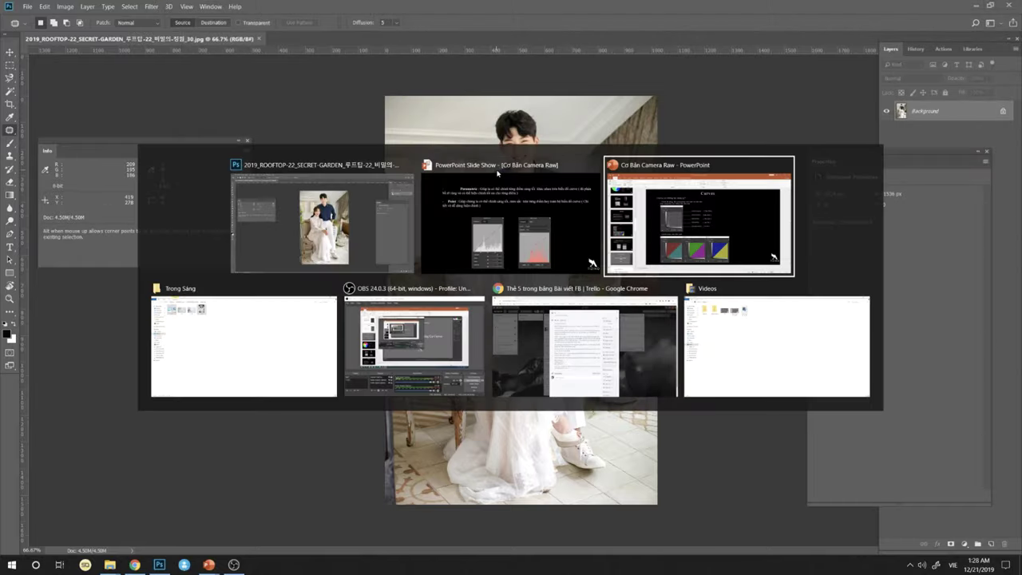
pyautogui.hotkey('alt', 'Tab')
pyautogui.hotkey('alt', 'Up')
pyautogui.hotkey('alt', 'Up')
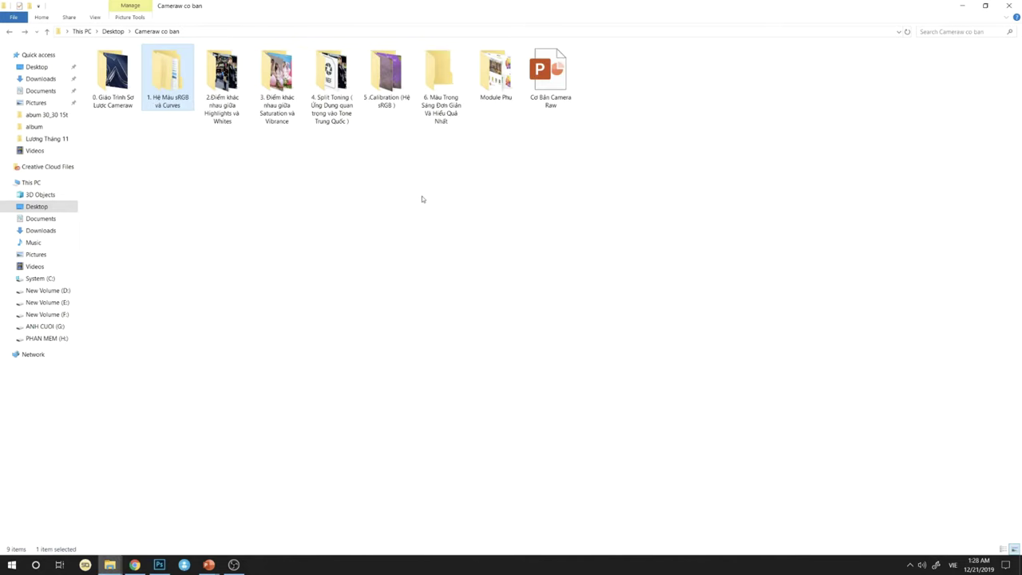
# Open the folder "2.Điểm khác nhau giữa Highlights và Whites" and load the DSC_4182 JPEG into Photoshop
pyautogui.doubleClick(240, 83)
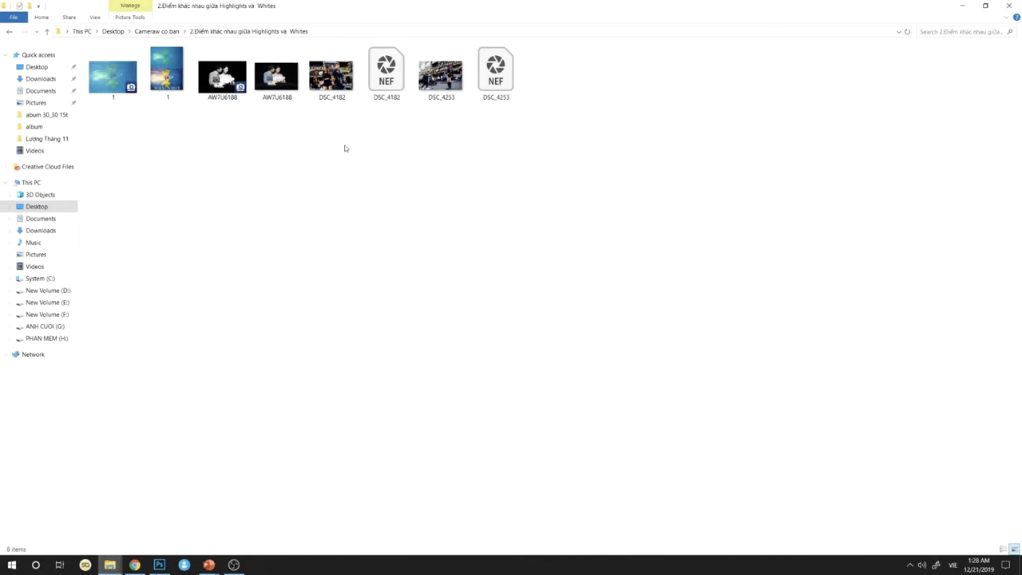
pyautogui.moveTo(343, 98); pyautogui.dragTo(546, 57)
pyautogui.hotkey('alt', 'Tab')
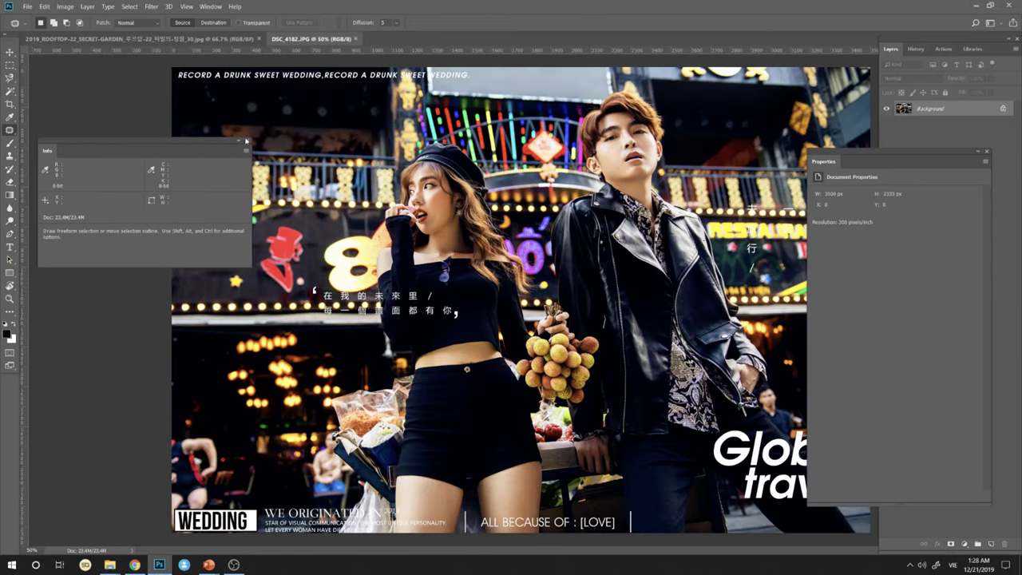
# Close the floating Info and Properties panels covering the DSC_4182 photo
pyautogui.click(246, 141)
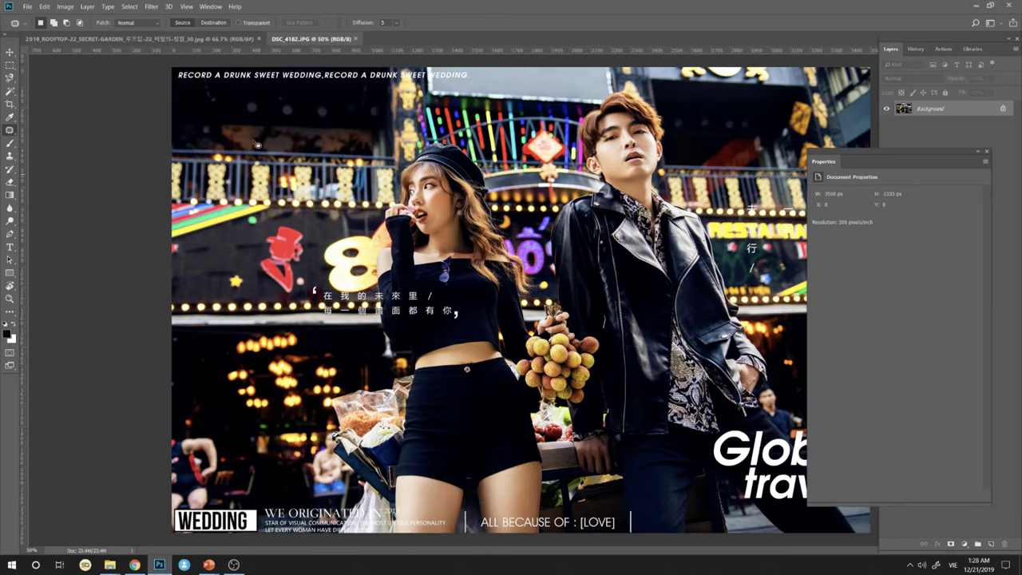
pyautogui.click(987, 151)
pyautogui.moveTo(452, 309)
pyautogui.mouseDown()
pyautogui.moveTo(502, 295)
pyautogui.moveTo(323, 326)
pyautogui.mouseUp()
pyautogui.moveTo(396, 226); pyautogui.dragTo(427, 223)
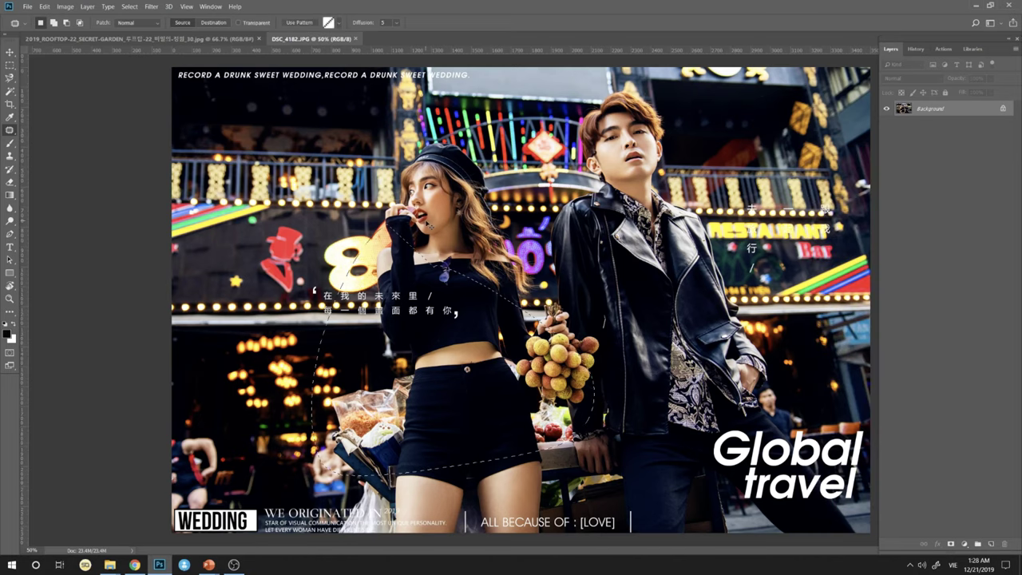
# Start a Curves adjustment on the DSC_4182 photo, move its dialog off the couple's faces and select the Blue channel
pyautogui.hotkey('ctrl', 'm')
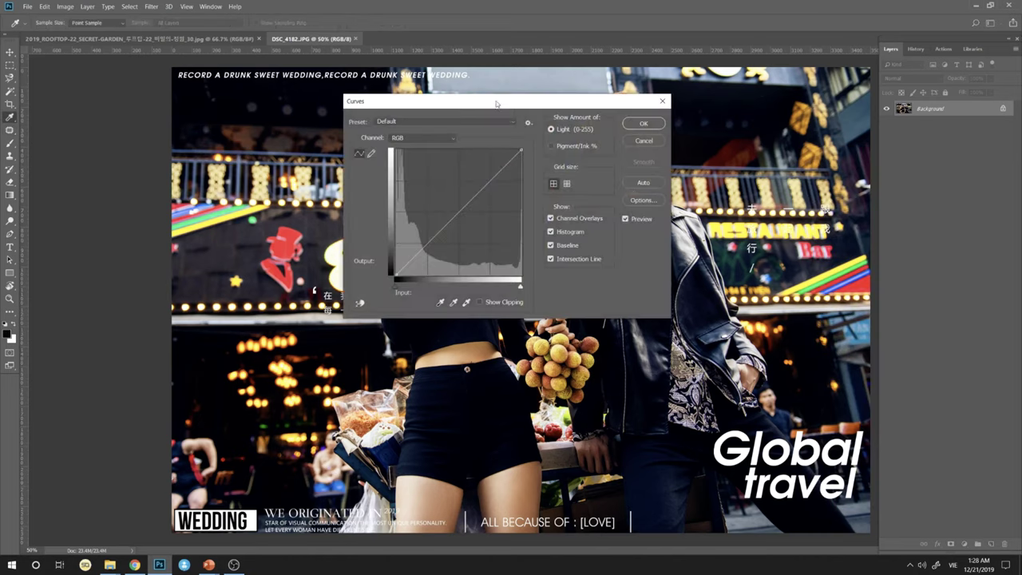
pyautogui.moveTo(498, 104); pyautogui.dragTo(858, 128)
pyautogui.click(757, 161)
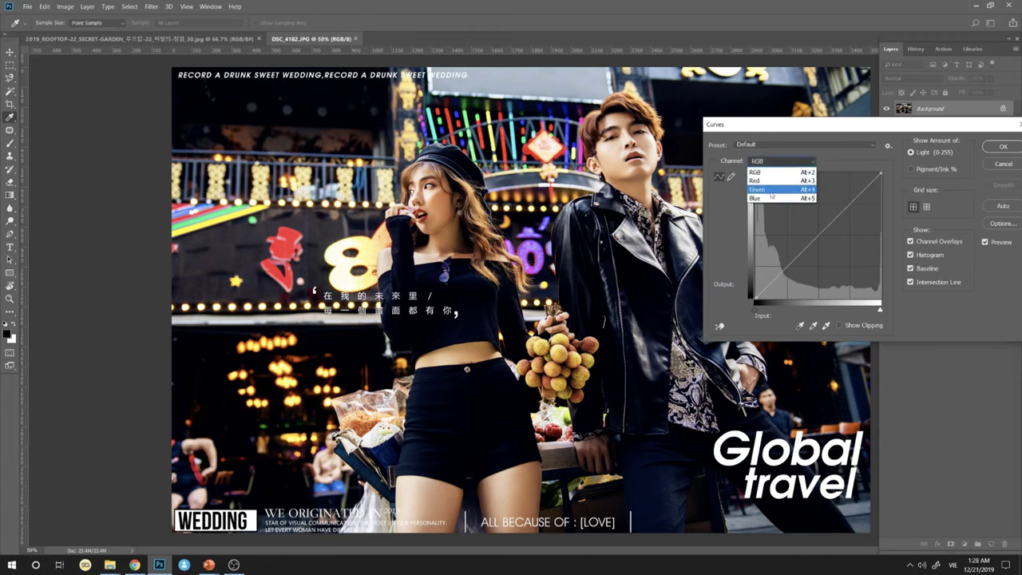
pyautogui.click(771, 200)
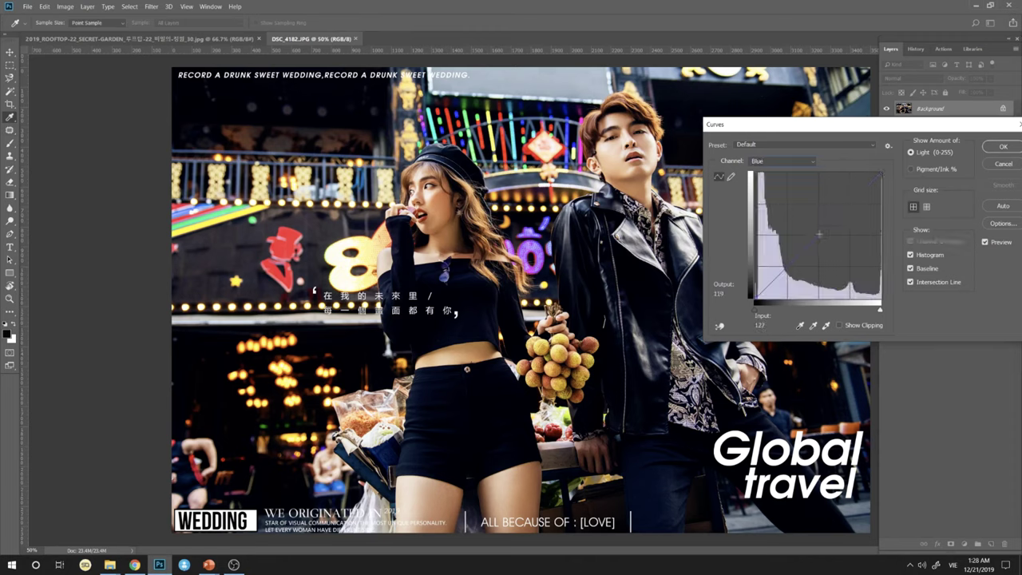
# Add a midpoint to the blue curve at about input 128, output 130, and check the Green channel's curve
pyautogui.click(817, 234)
pyautogui.hotkey('alt', '4')
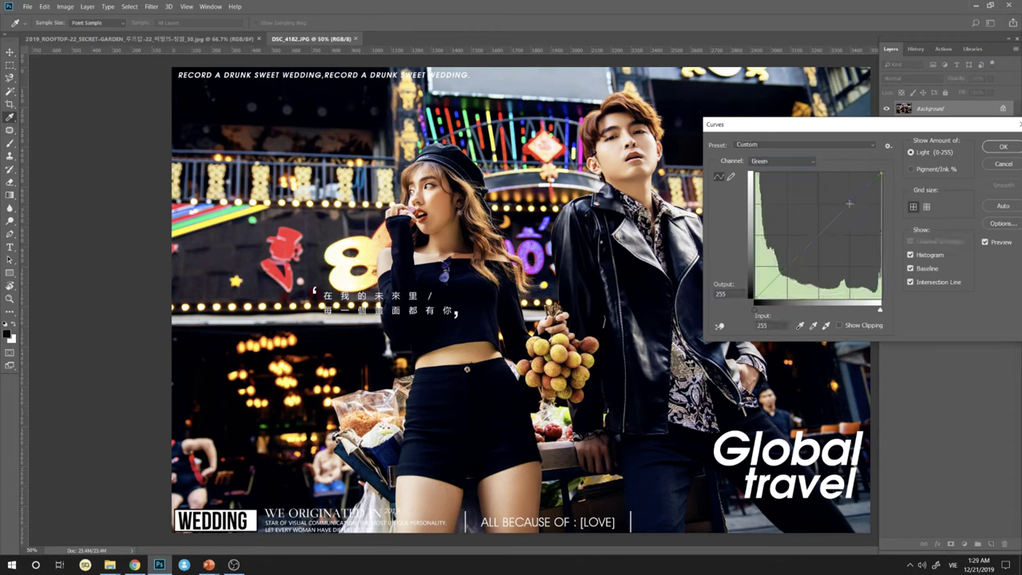
pyautogui.hotkey('alt', '5')
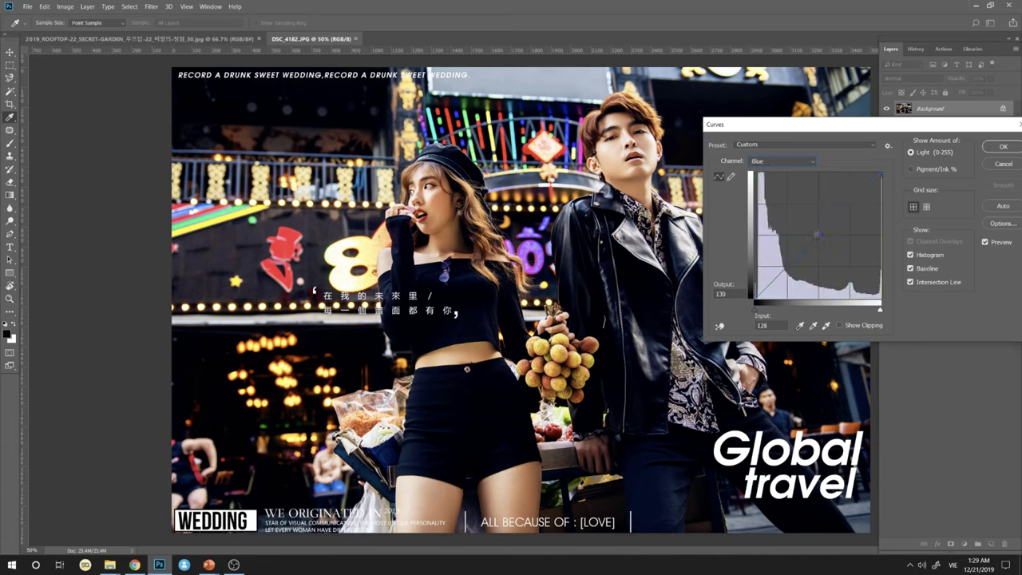
pyautogui.moveTo(818, 235); pyautogui.dragTo(819, 236)
# Anchor the blue curve in the shadows and try raising its black point before bringing it back to output 0
pyautogui.click(783, 160)
pyautogui.click(786, 199)
pyautogui.click(786, 266)
pyautogui.moveTo(754, 299); pyautogui.dragTo(753, 270)
pyautogui.moveTo(755, 277); pyautogui.dragTo(754, 301)
# Check the Red channel's curve, and add a midpoint at about input 129, output 130 plus shadow and highlight points to the Green curve
pyautogui.click(783, 161)
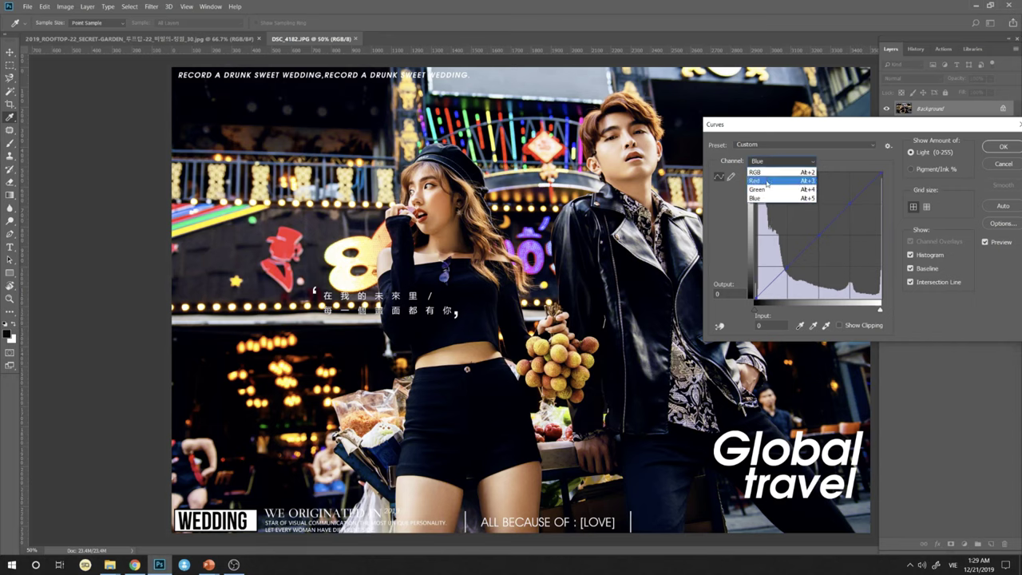
pyautogui.click(778, 174)
pyautogui.click(756, 158)
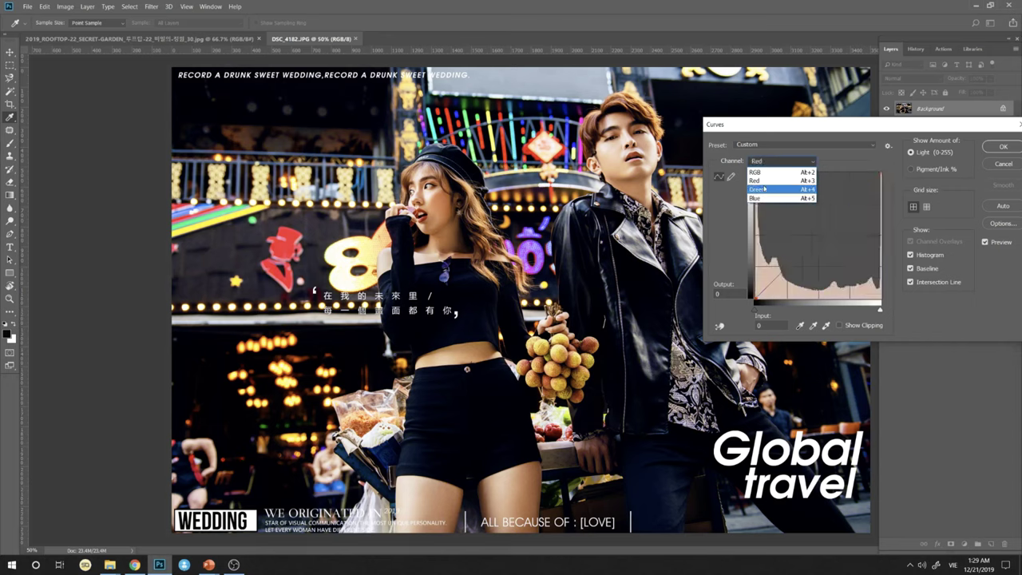
pyautogui.click(766, 182)
pyautogui.click(819, 234)
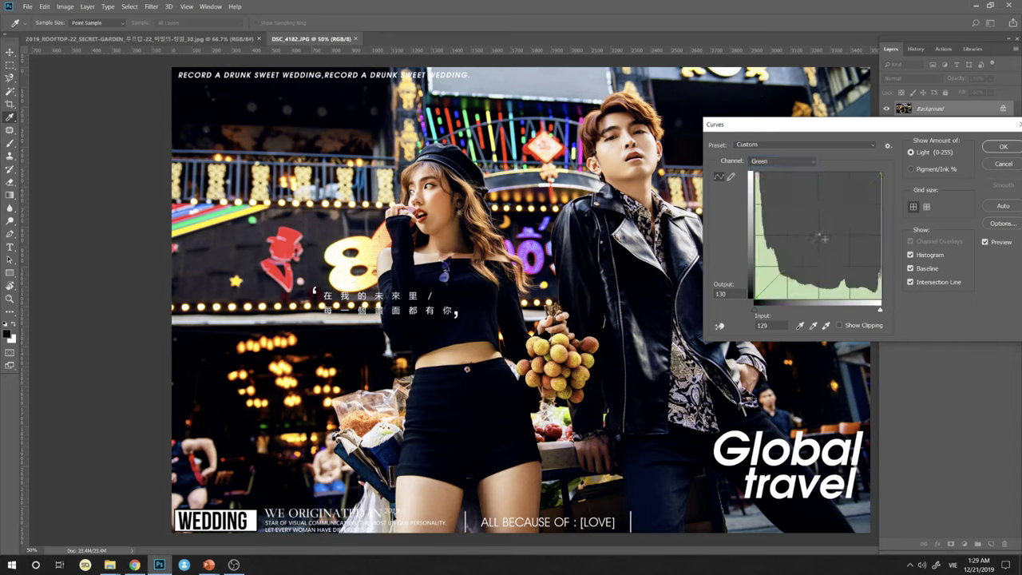
pyautogui.click(787, 265)
pyautogui.click(849, 202)
# Reposition the Curves dialog so it is fully visible, switch its graph to the finer grid and cancel the adjustment
pyautogui.moveTo(847, 125); pyautogui.dragTo(755, 104)
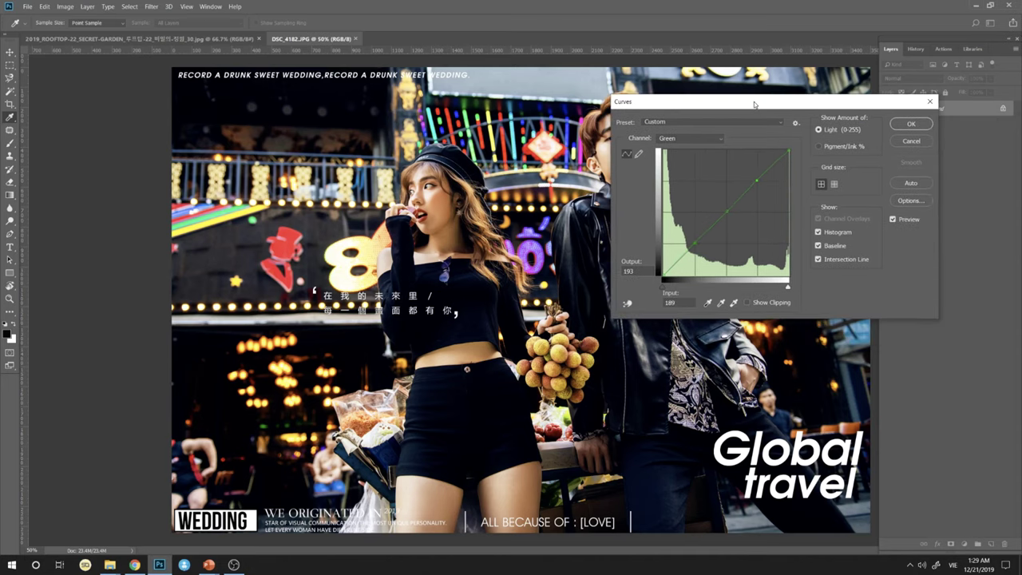
pyautogui.click(834, 184)
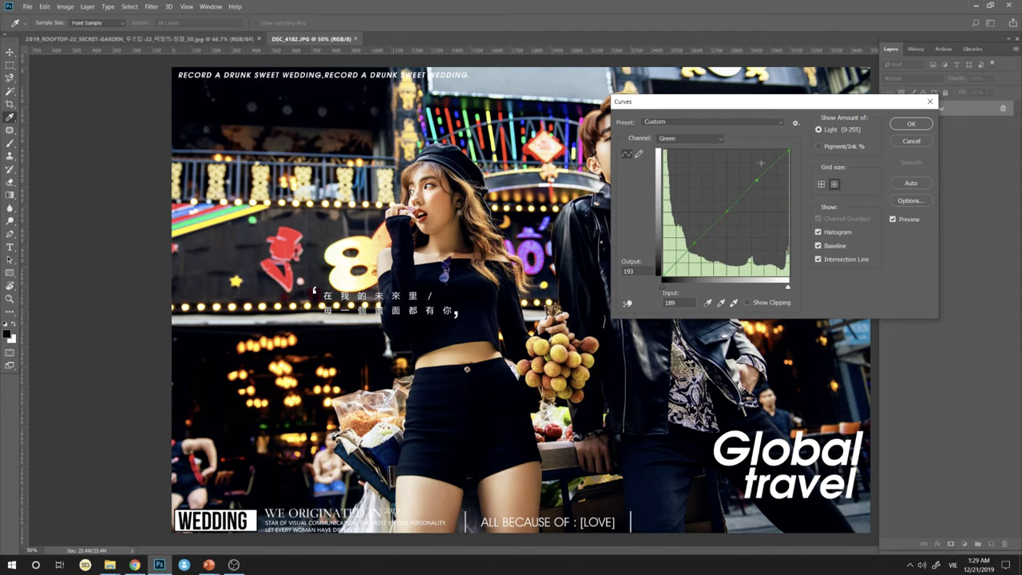
pyautogui.click(911, 140)
# Start a new Curves adjustment on the RGB channel and add a midpoint at about input 128, output 129 and a highlight point near input 190
pyautogui.hotkey('ctrl', 'm')
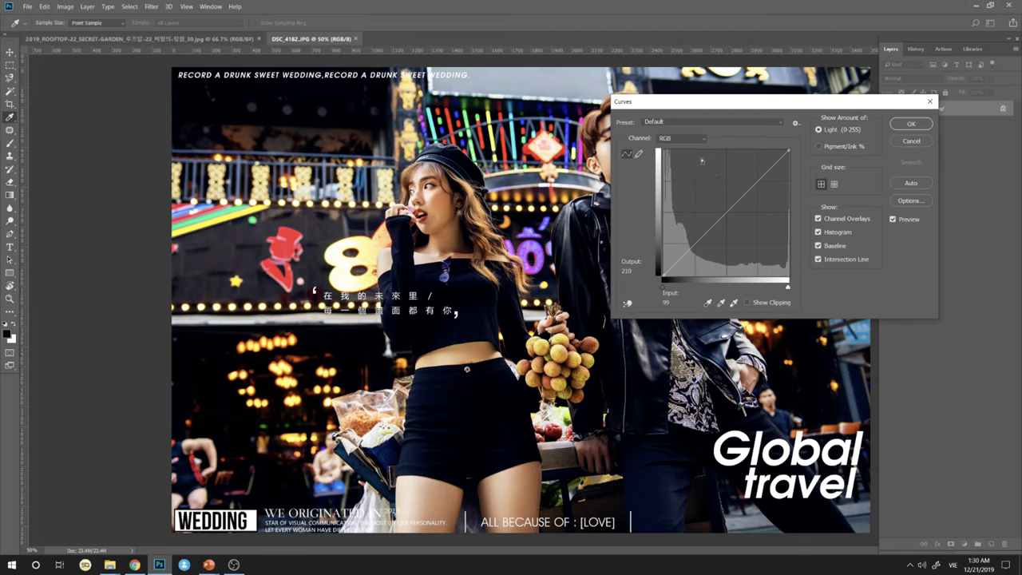
pyautogui.click(696, 144)
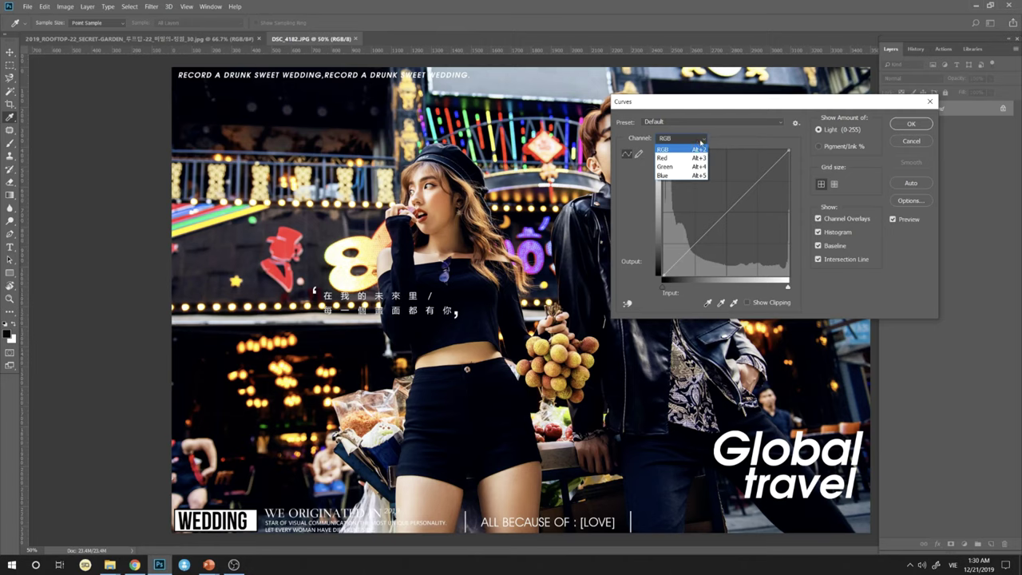
pyautogui.click(663, 147)
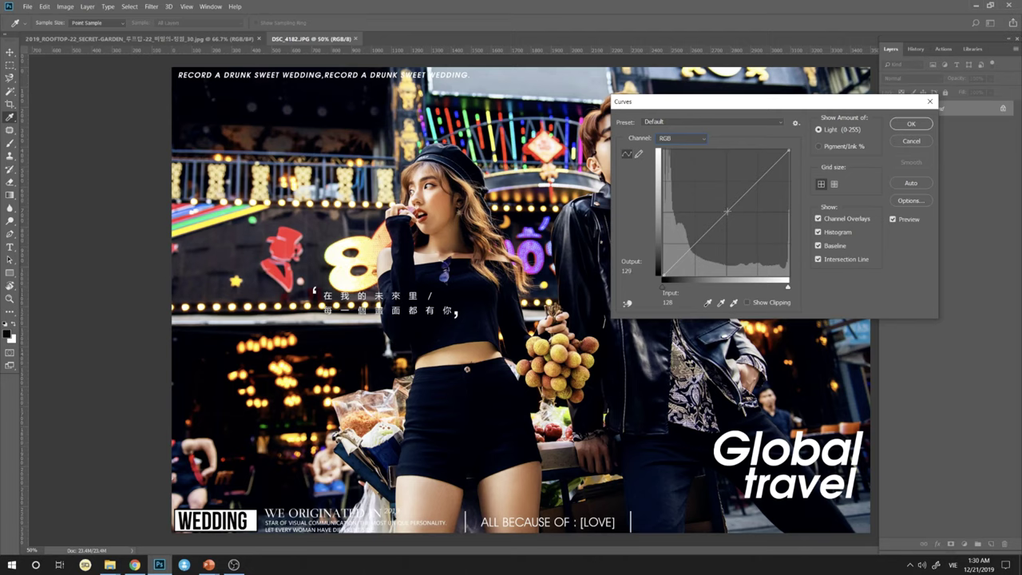
pyautogui.click(727, 211)
pyautogui.click(757, 182)
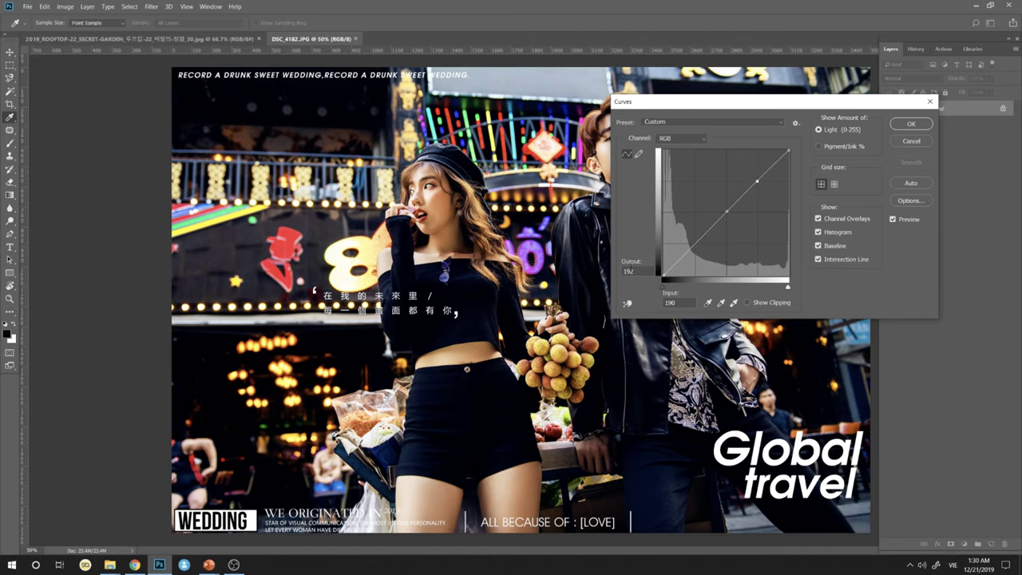
# Examine the input and output values of the RGB curve's highlight, white and black points, and cancel the adjustment
pyautogui.doubleClick(629, 271)
pyautogui.press('Tab')
pyautogui.click(789, 150)
pyautogui.click(663, 275)
pyautogui.click(910, 142)
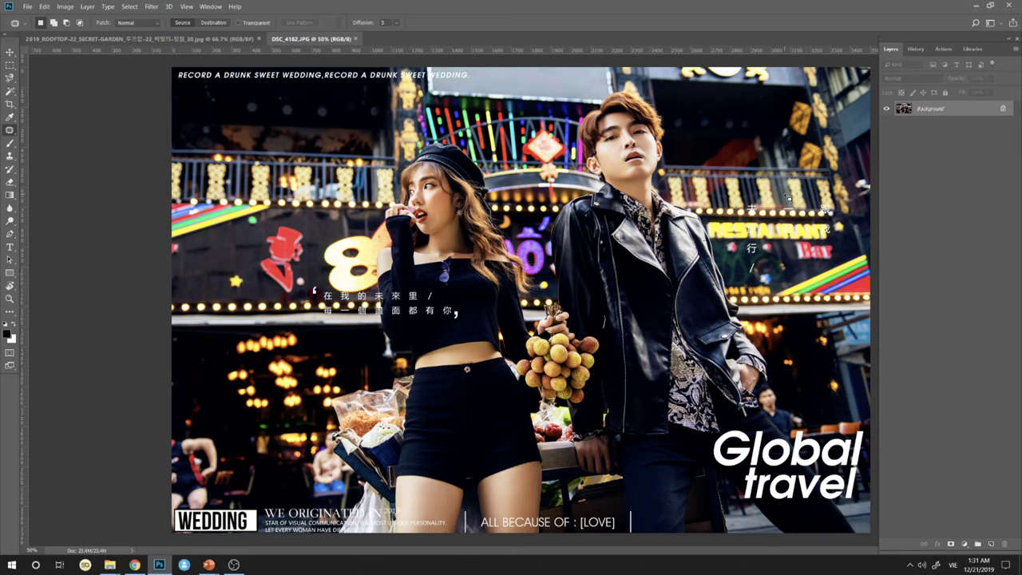
# Start Curves again and compare the Red channel's curve and histogram with those of the RGB channel
pyautogui.hotkey('ctrl', 'm')
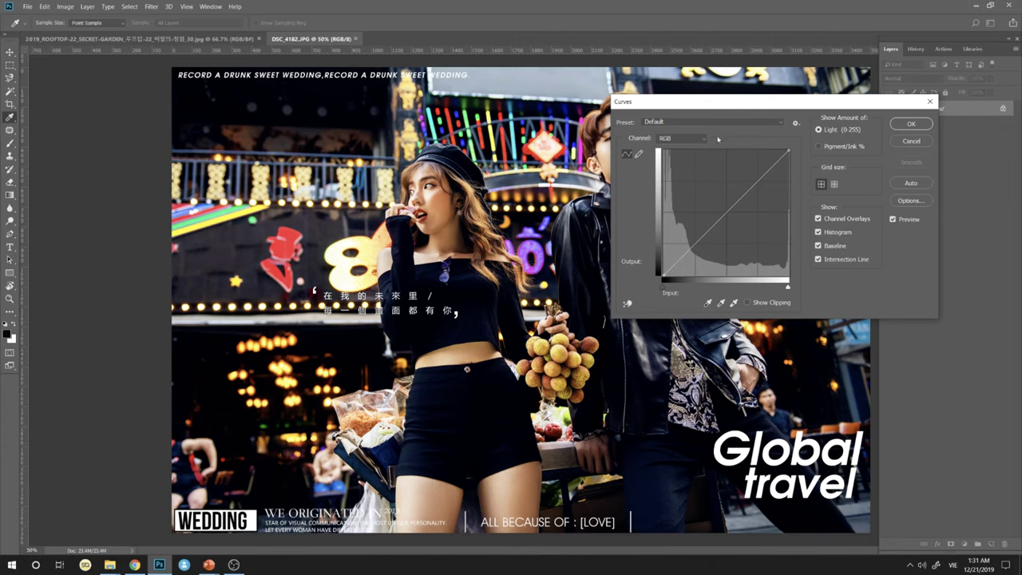
pyautogui.click(685, 139)
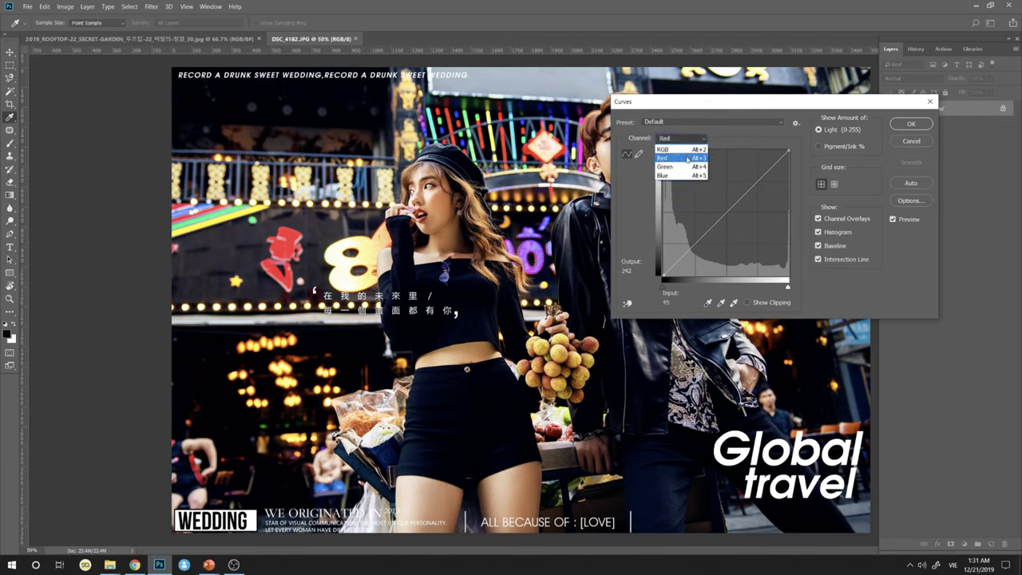
pyautogui.click(679, 152)
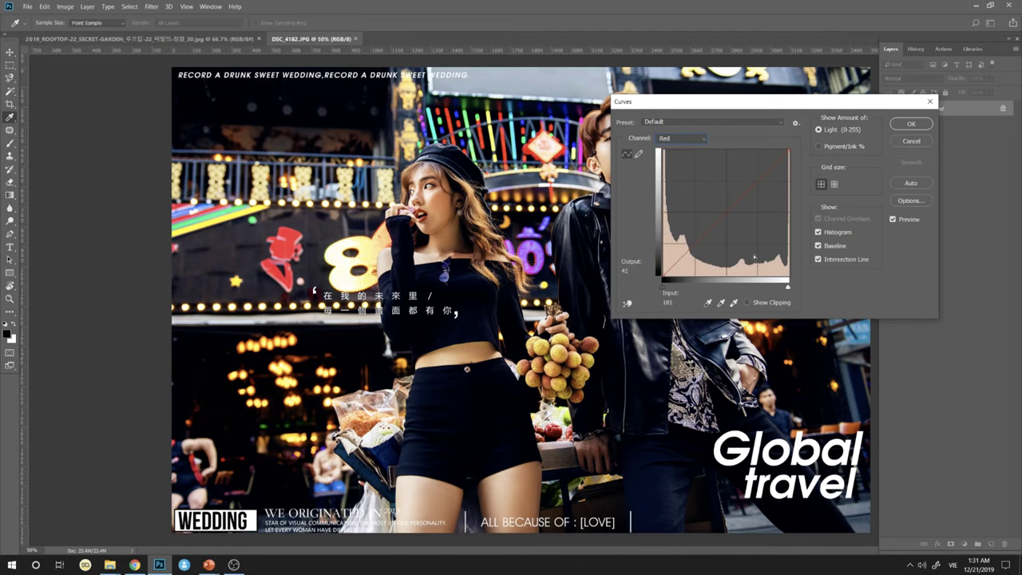
pyautogui.click(691, 140)
pyautogui.click(690, 149)
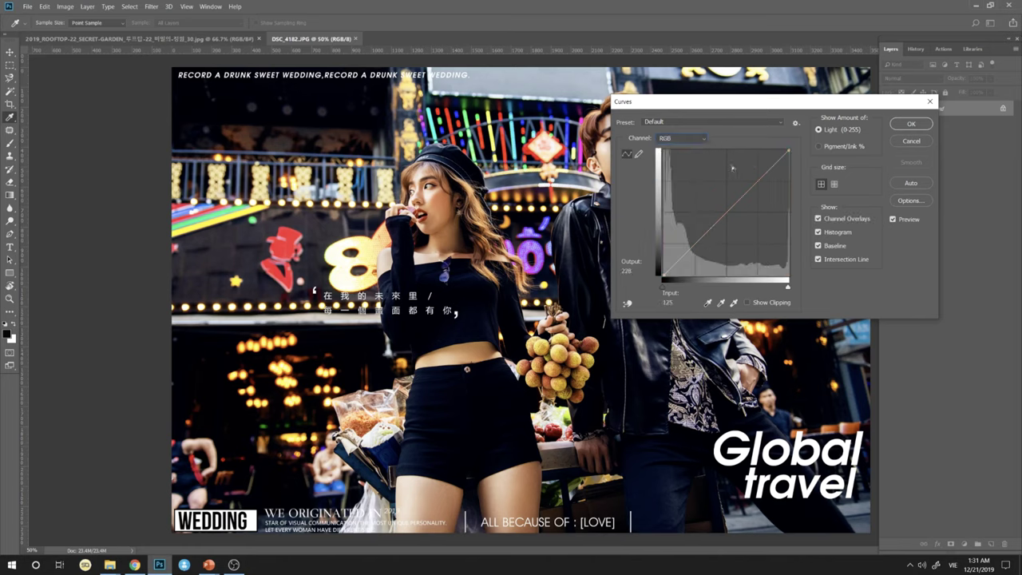
# View the Red channel's curve on the finer grid and cancel Curves without applying an adjustment
pyautogui.click(690, 140)
pyautogui.click(671, 157)
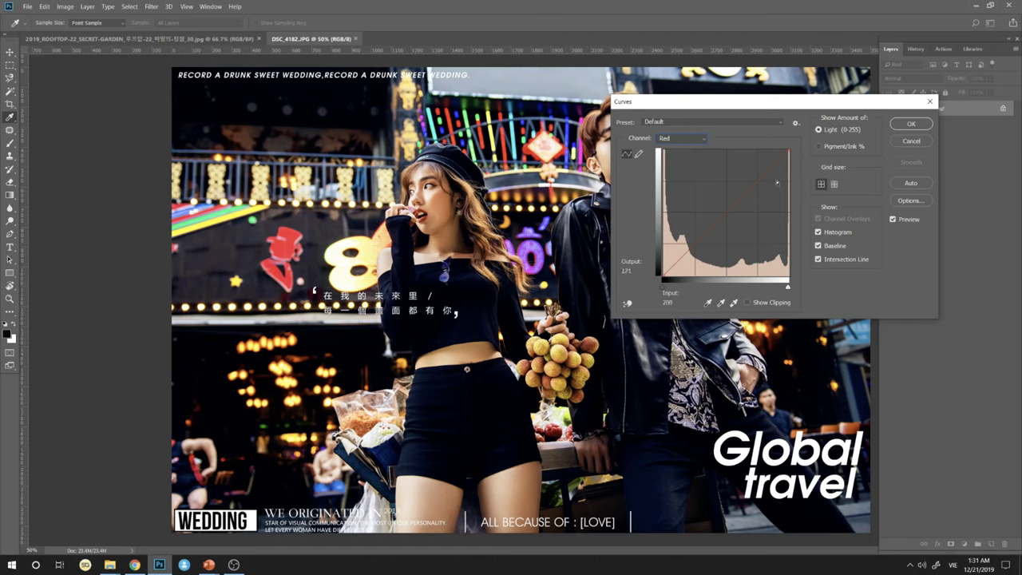
pyautogui.click(833, 184)
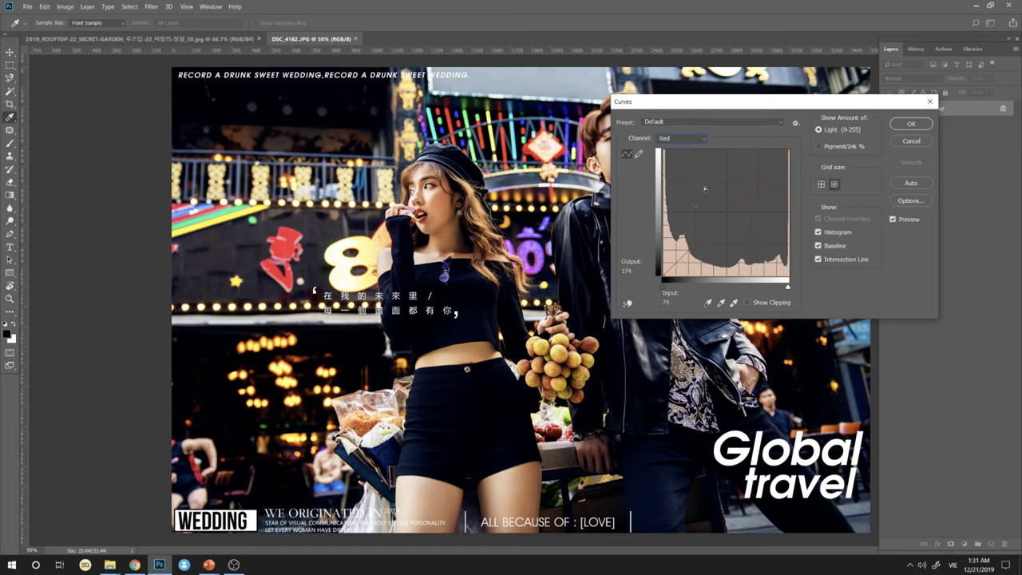
pyautogui.click(912, 141)
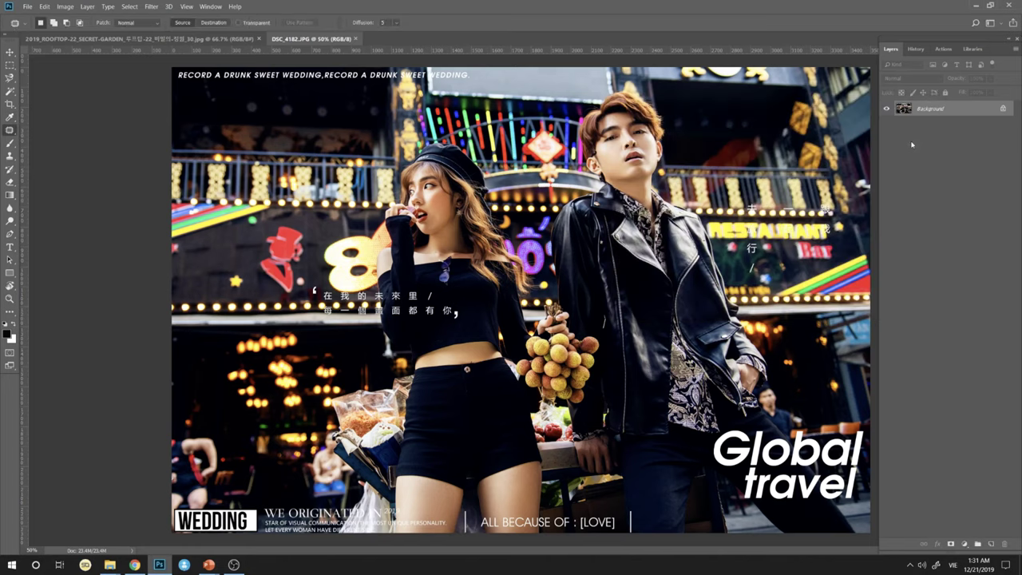